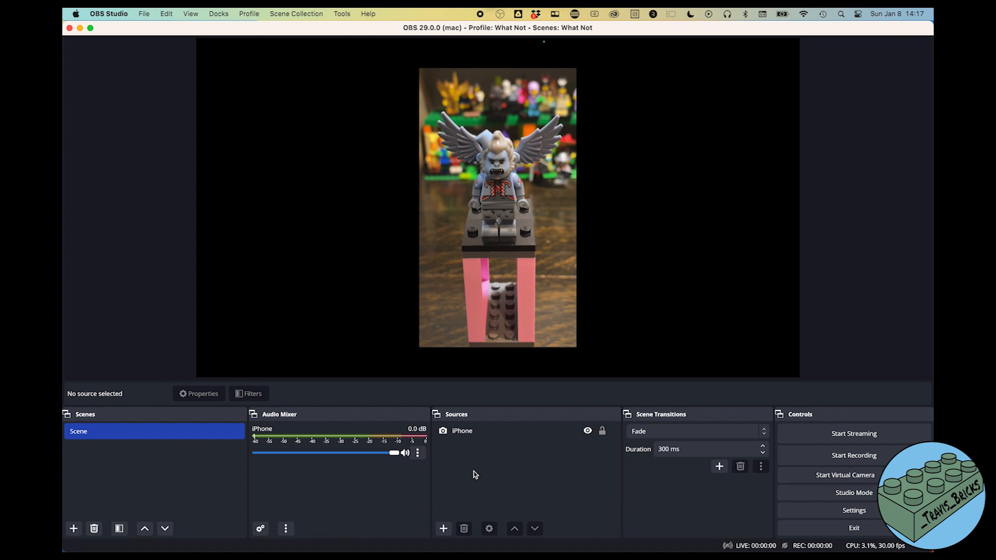
- Add an Audio Input Capture source named 'Mic' that uses the MacBook Pro Microphone
left_click(444, 529)
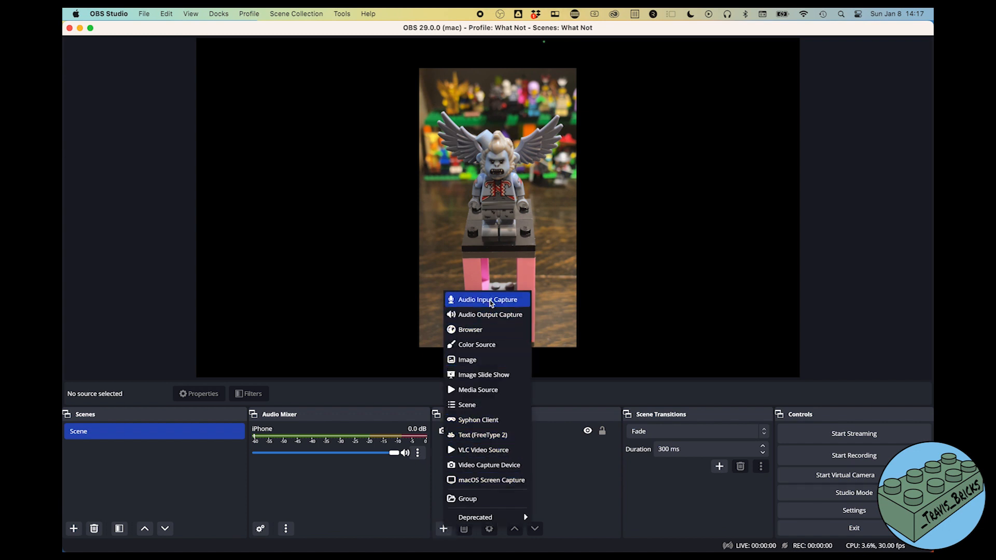
left_click(489, 300)
type("Mic")
left_click(566, 348)
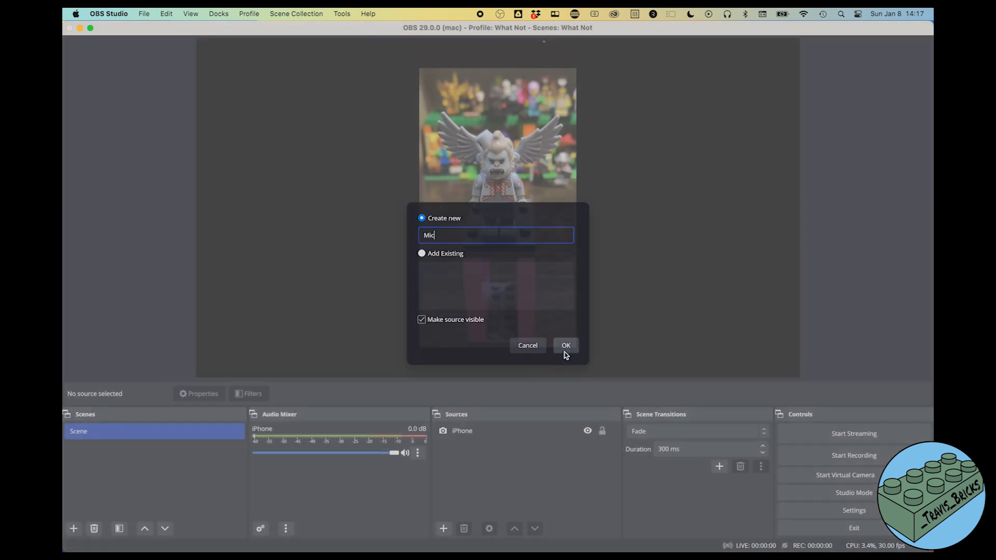
left_click(394, 173)
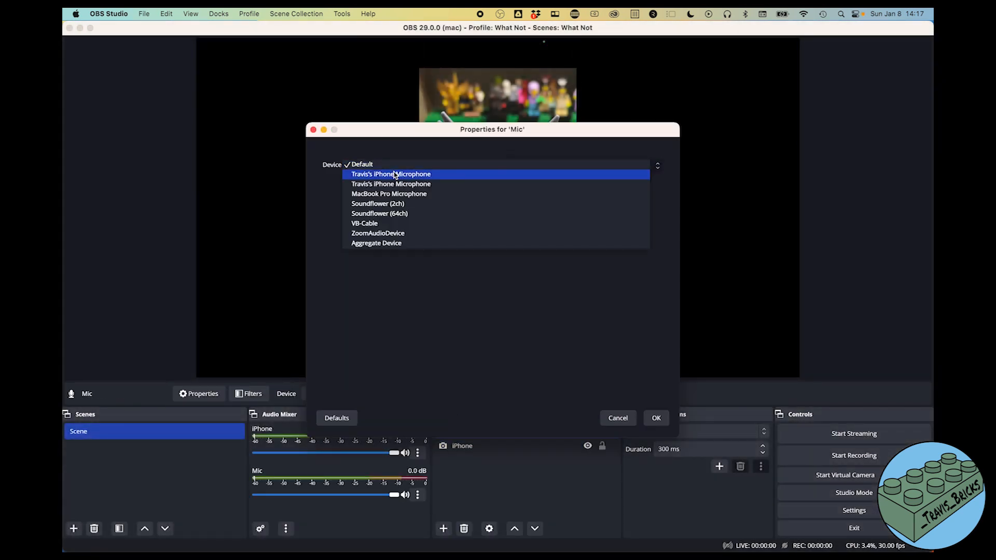
left_click(406, 195)
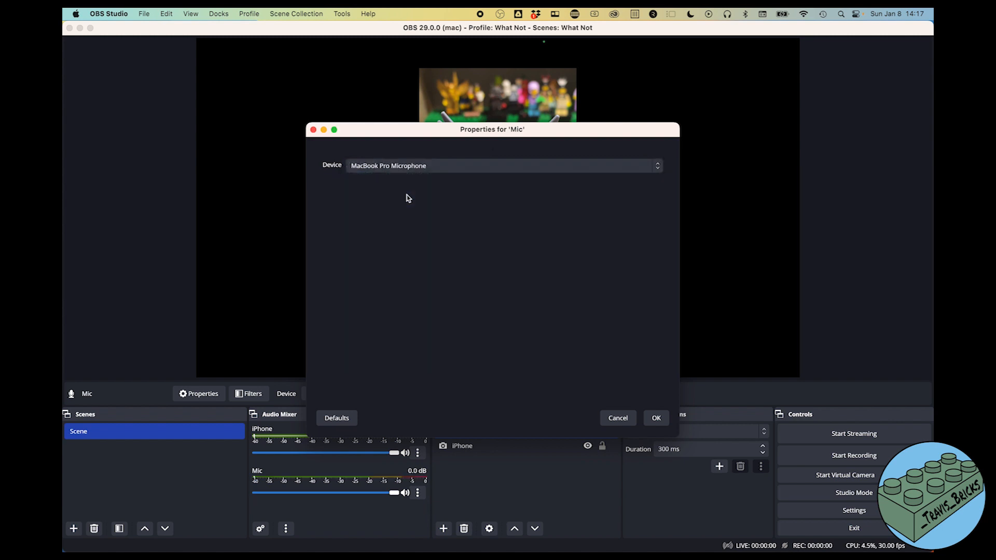
left_click(656, 419)
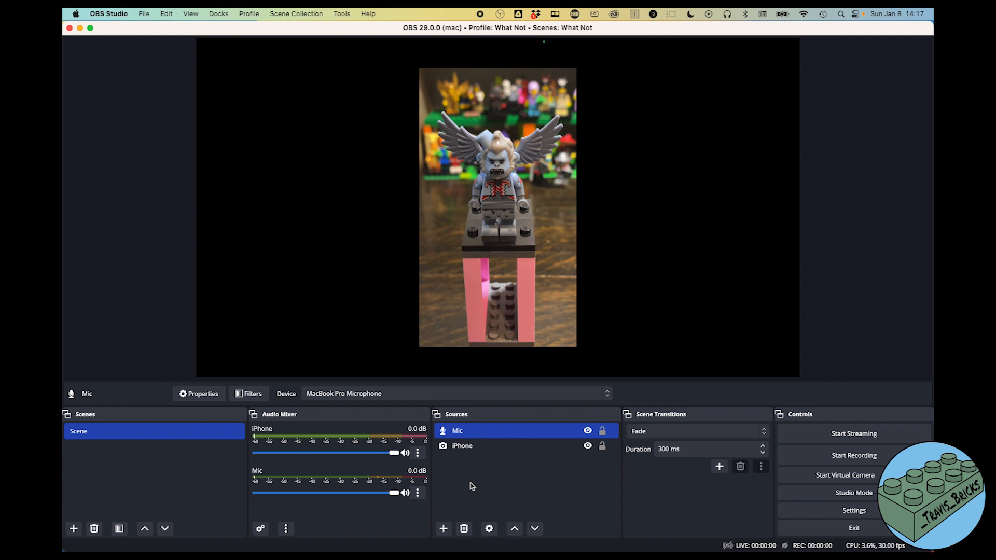
- Mute the iPhone and Mic channels in the Audio Mixer
left_click(405, 453)
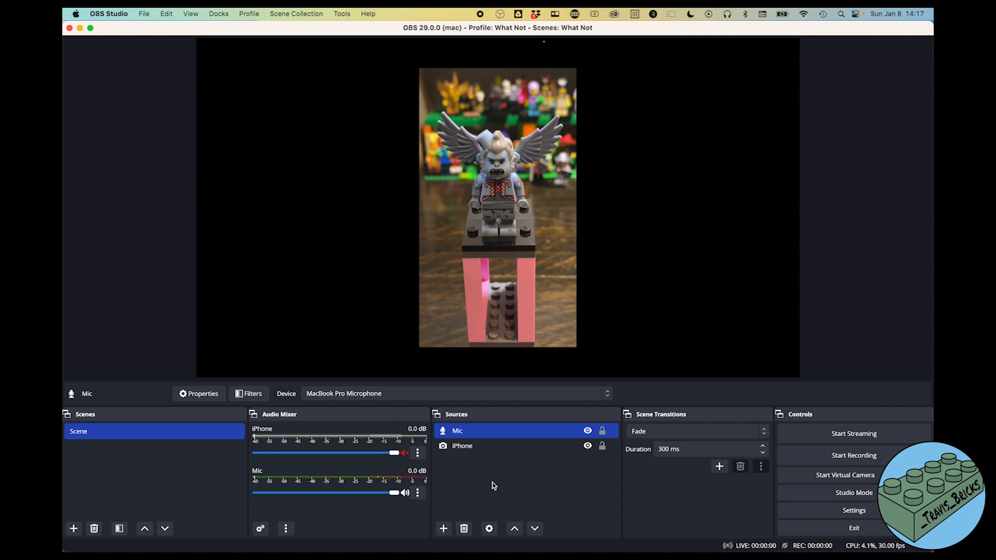
mouse_move(449, 551)
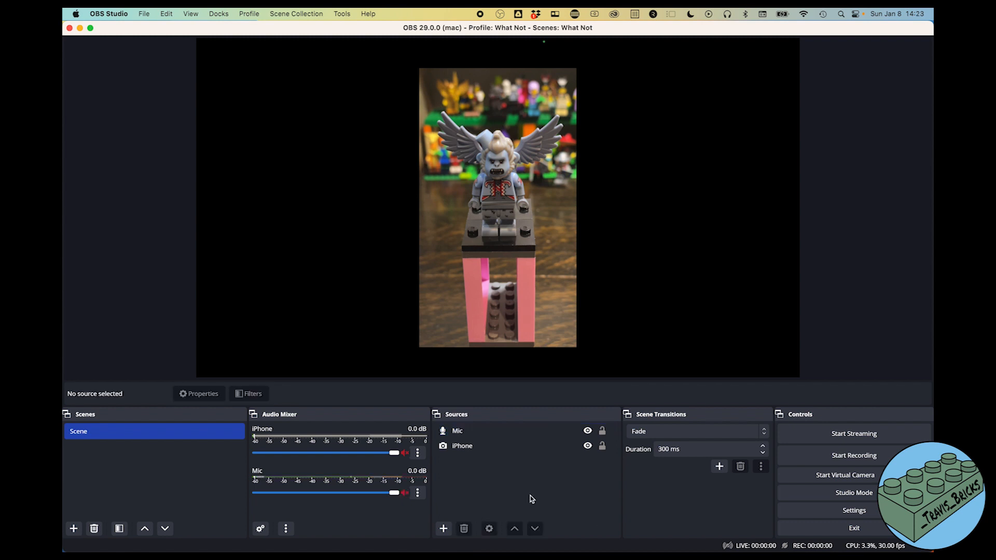
- Add a macOS Screen Capture source named 'Music'
left_click(445, 528)
mouse_move(463, 515)
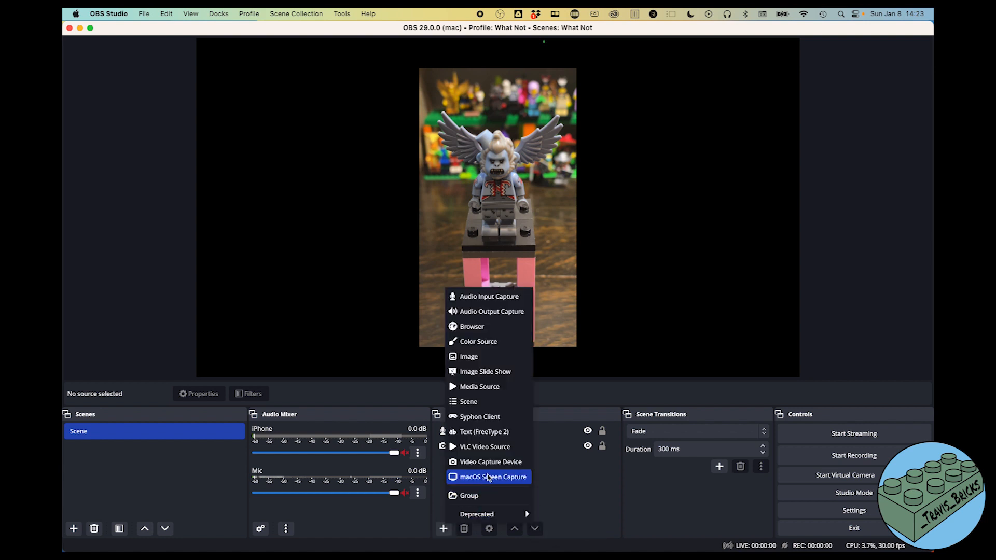
left_click(487, 479)
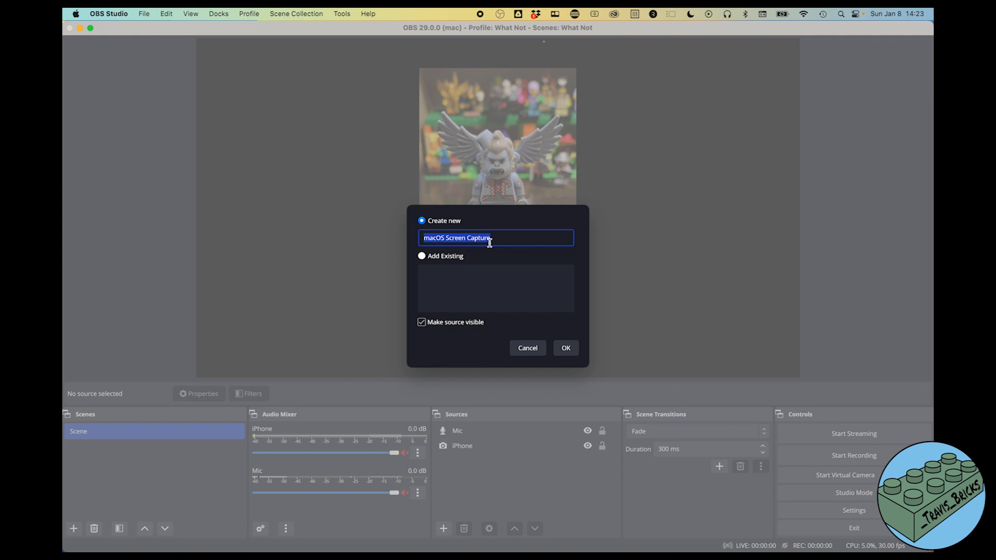
type("Music")
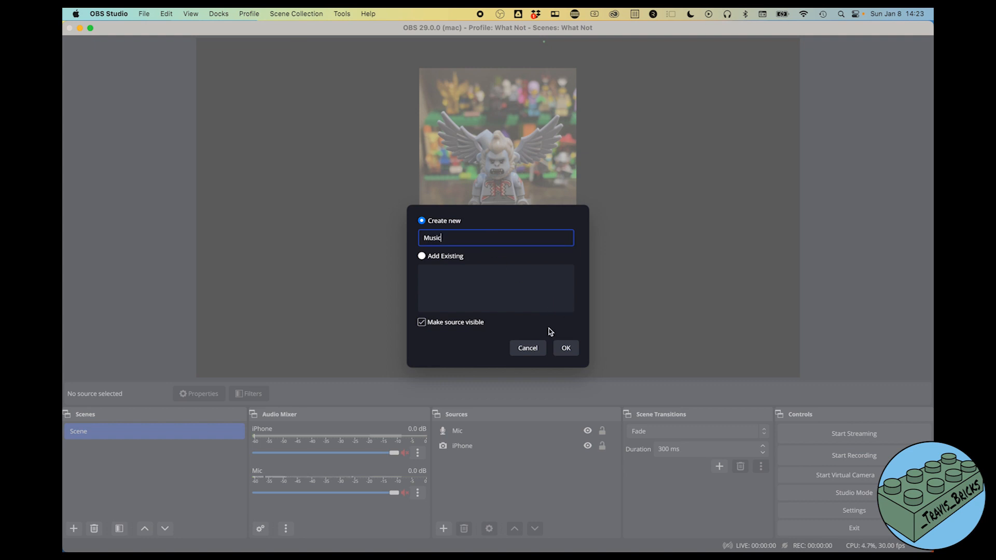
left_click(566, 348)
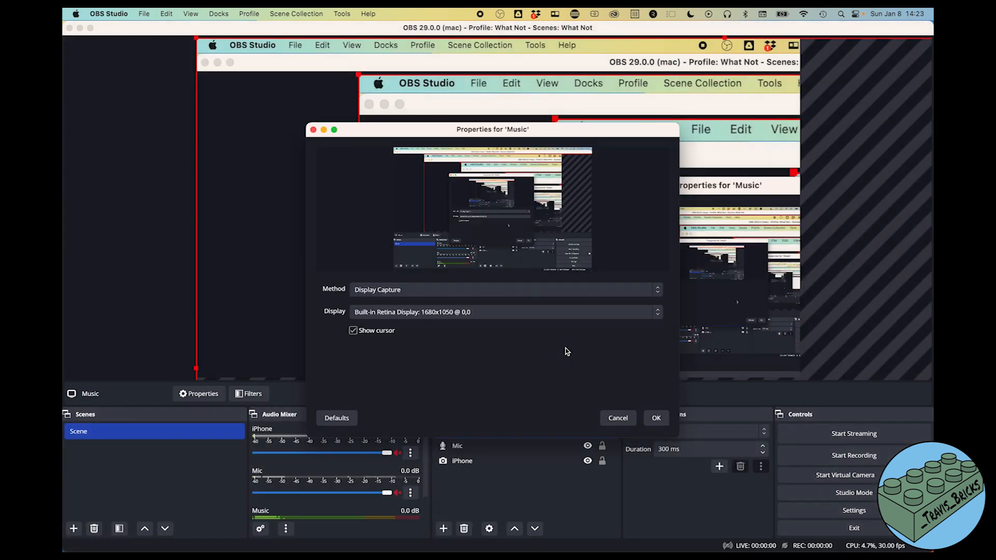
- Set it to Application Capture of the Music app on the Retina display, with the cursor hidden
left_click(391, 289)
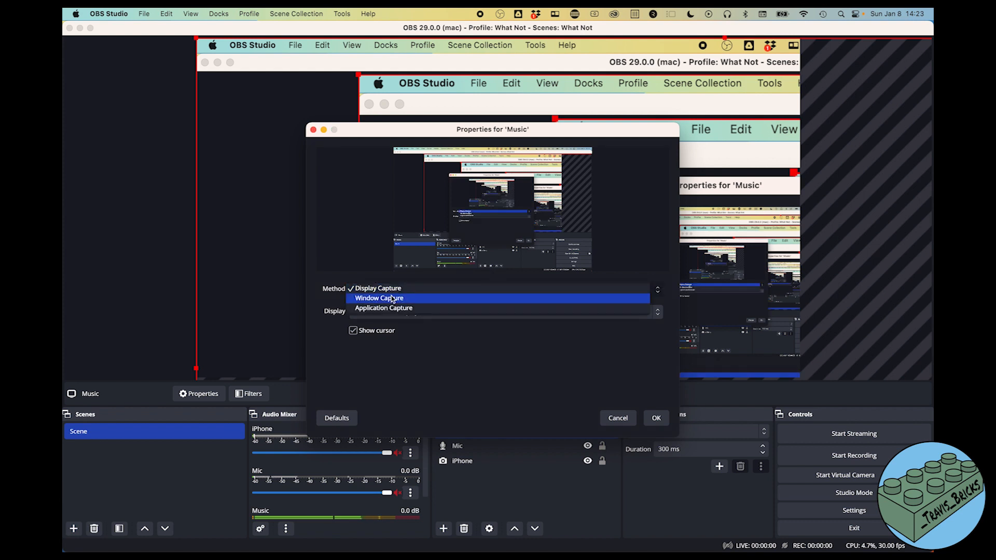
left_click(387, 307)
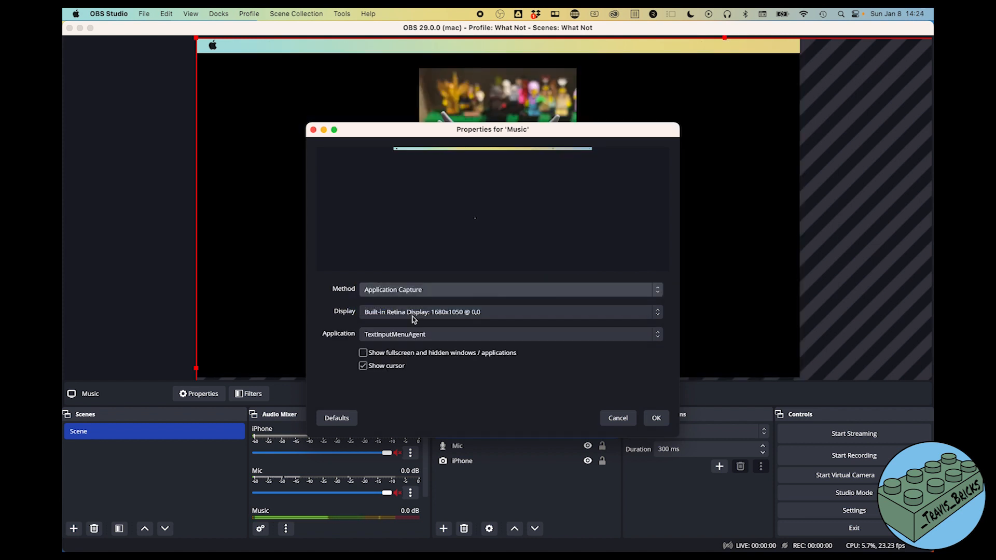
left_click(407, 313)
left_click(404, 312)
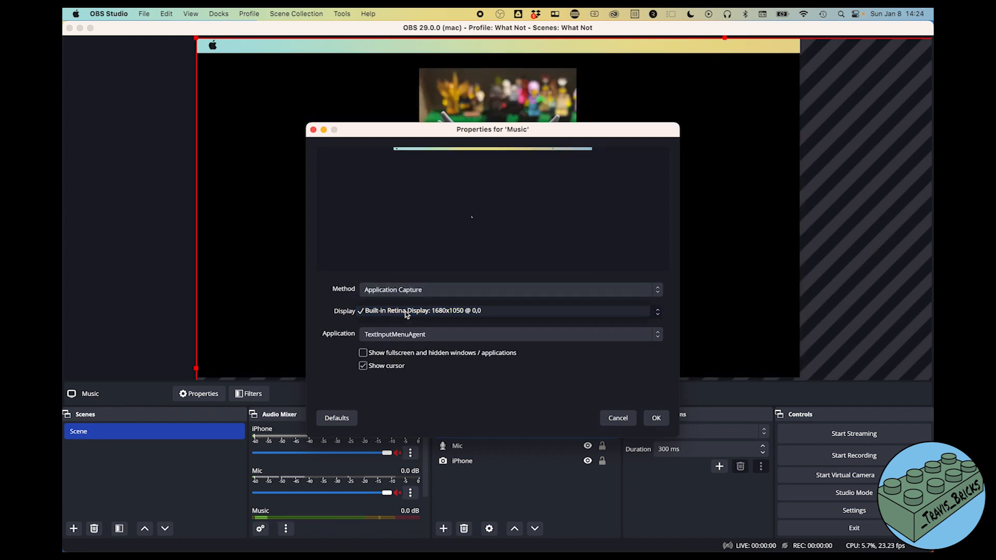
left_click(397, 337)
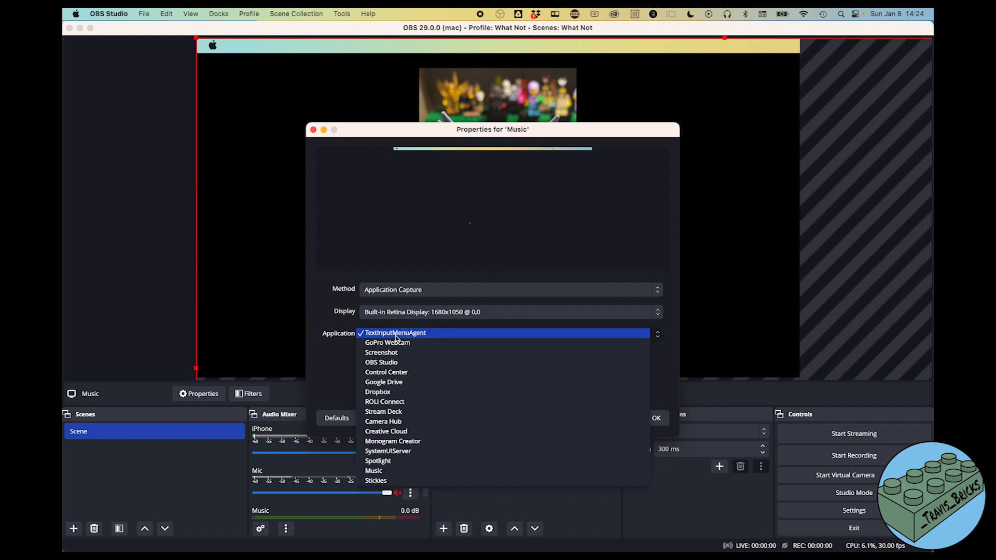
left_click(384, 472)
left_click(363, 366)
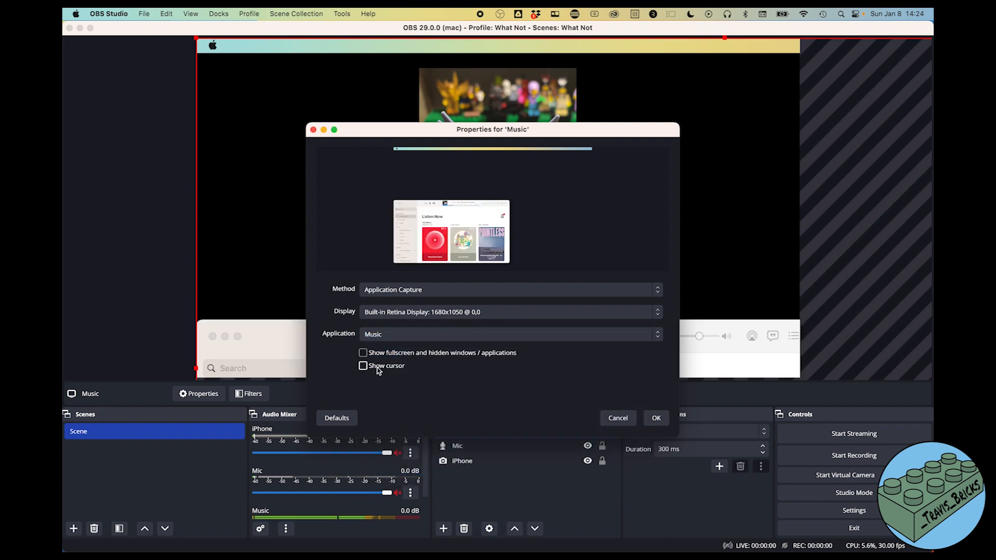
left_click(657, 418)
- Shrink the Music capture and push it past the canvas's left edge
left_click_drag(200, 40, 375, 83)
left_click_drag(228, 77, 358, 94)
left_click_drag(683, 228, 413, 222)
left_click_drag(301, 172, 231, 308)
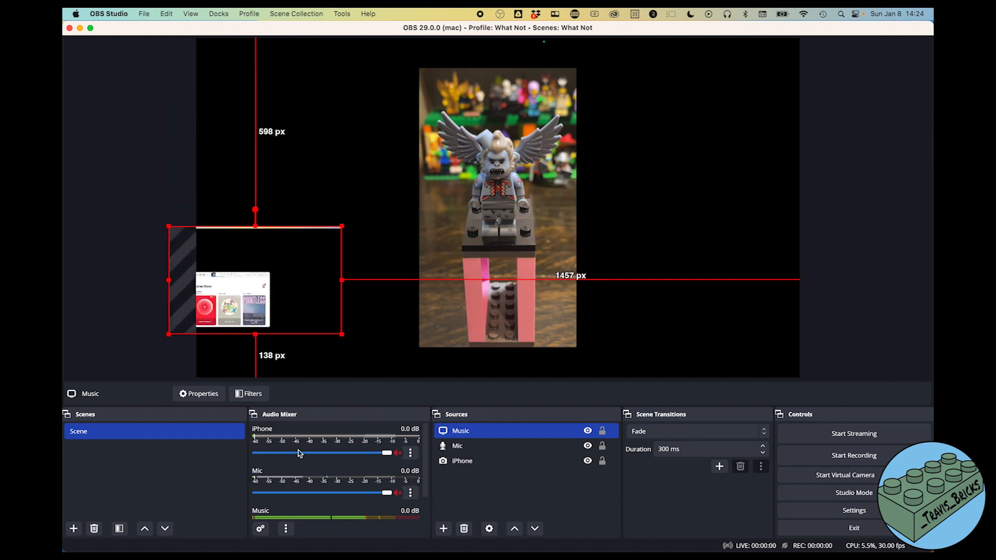
- Lower the Music volume to -17.9 dB and move it beneath the other sources
scroll(337, 488, "down", 2)
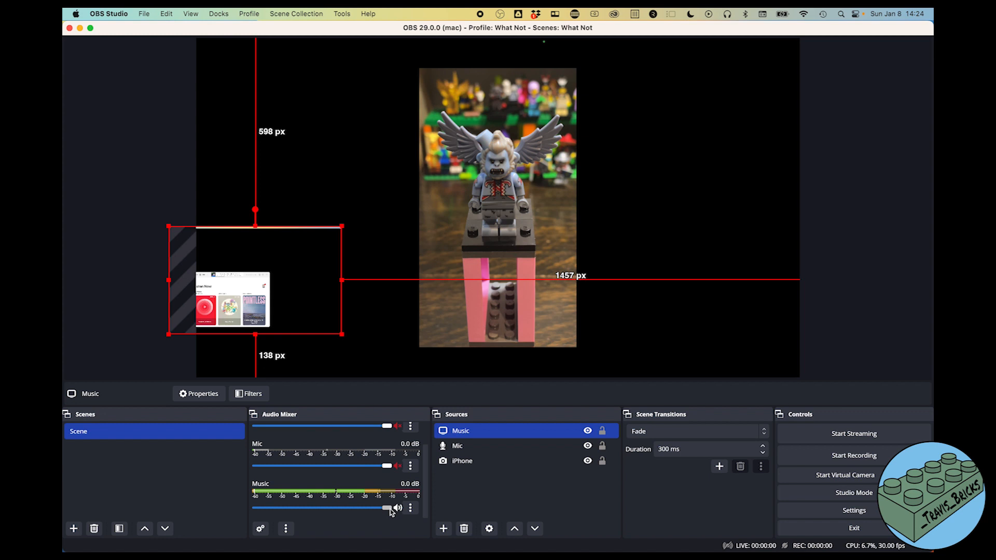
left_click_drag(388, 508, 326, 515)
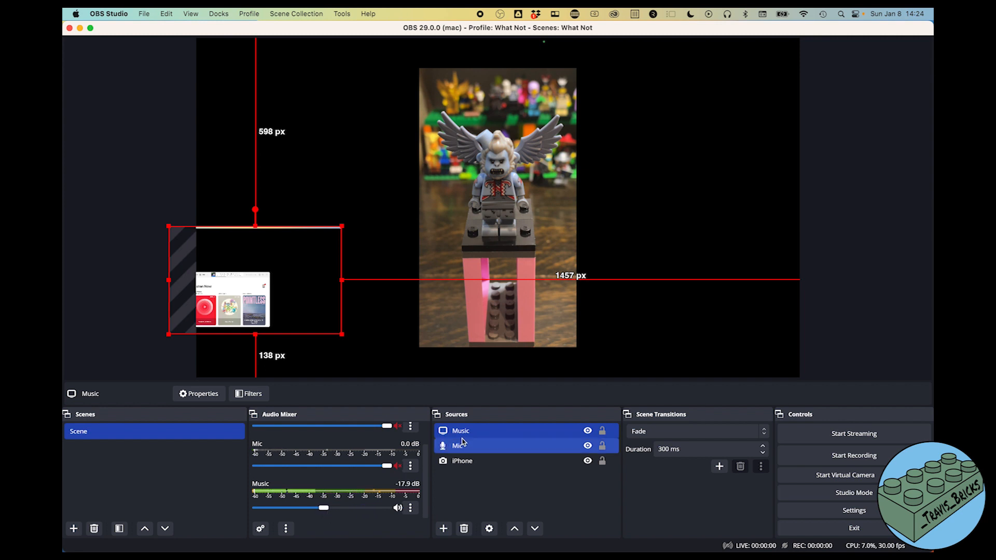
left_click_drag(460, 461, 461, 474)
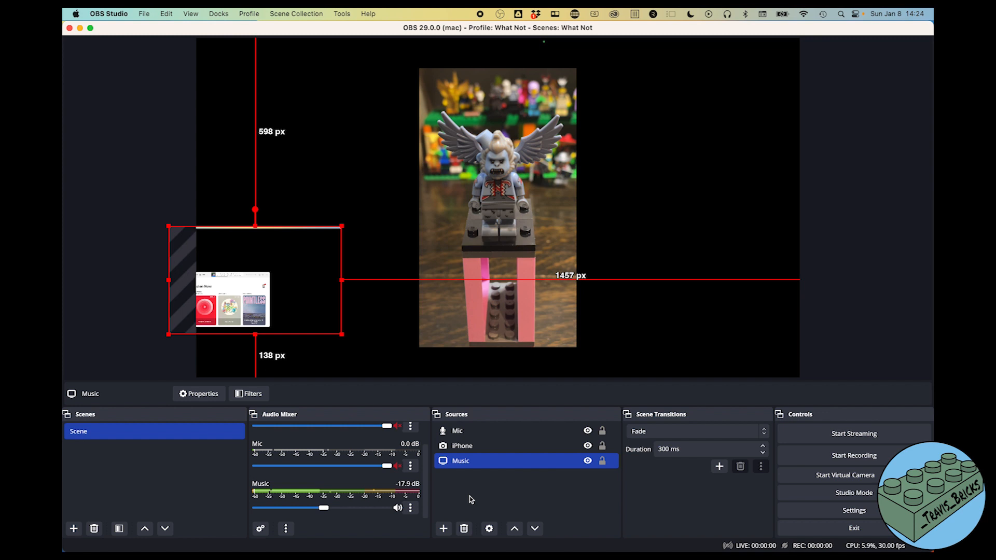
- Add a text source named 'Buy It Now Banner'
left_click(471, 499)
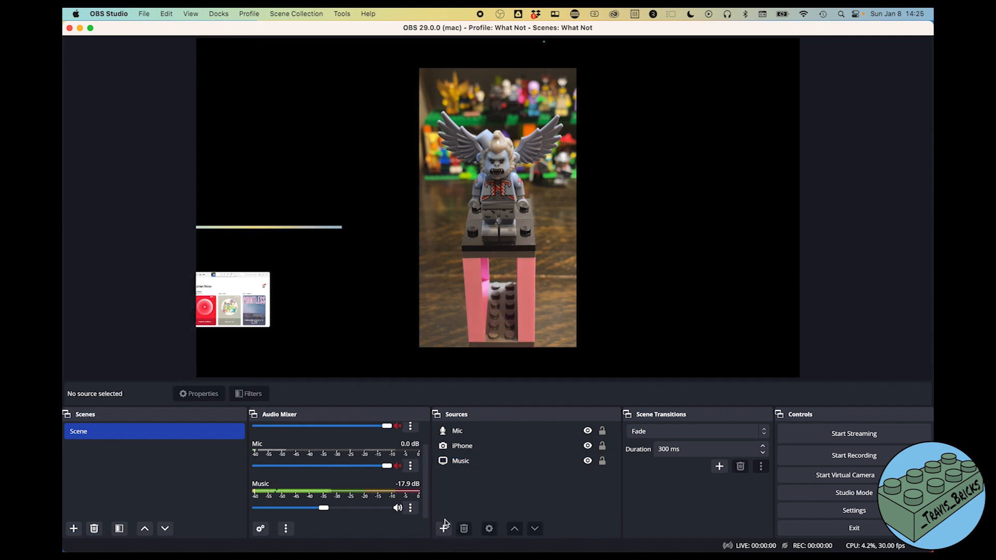
left_click(443, 529)
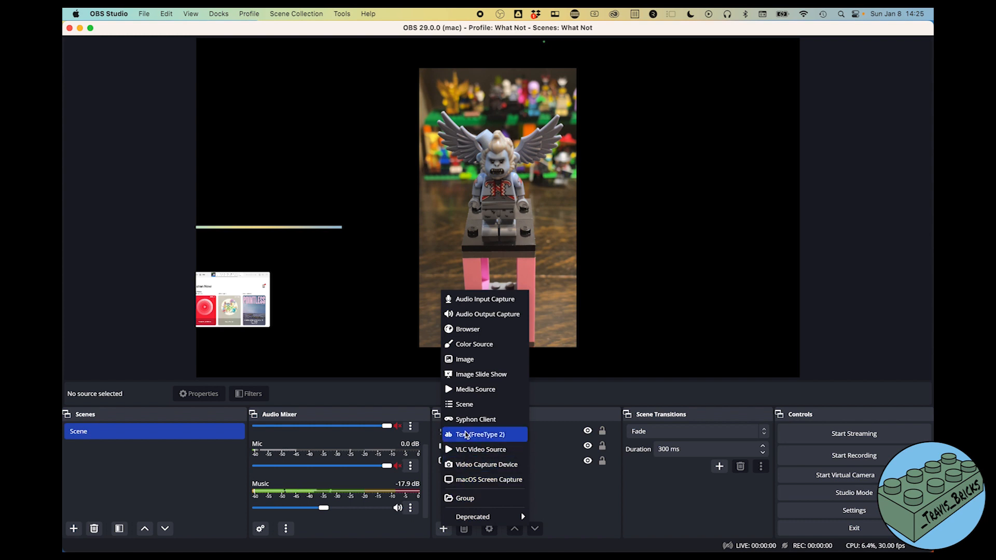
left_click(467, 435)
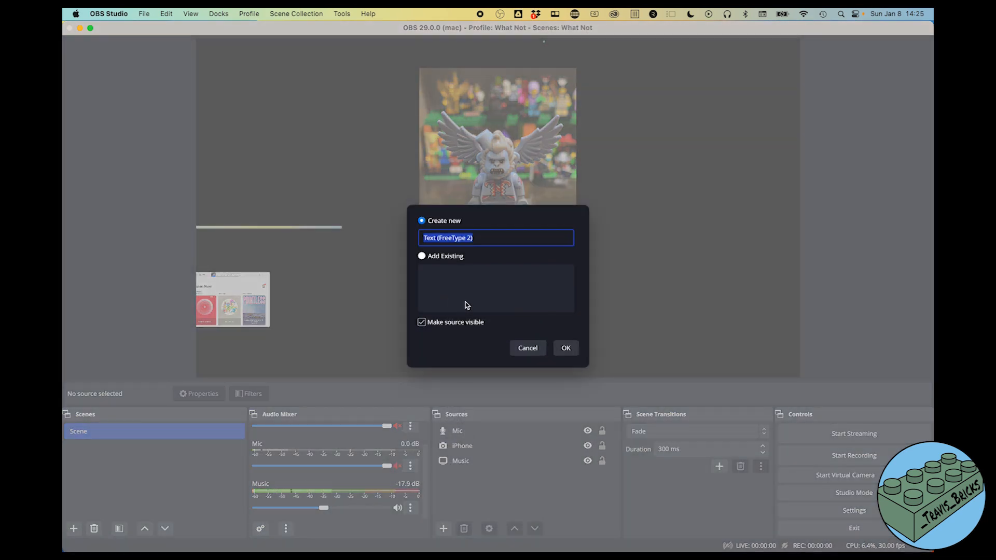
type("B")
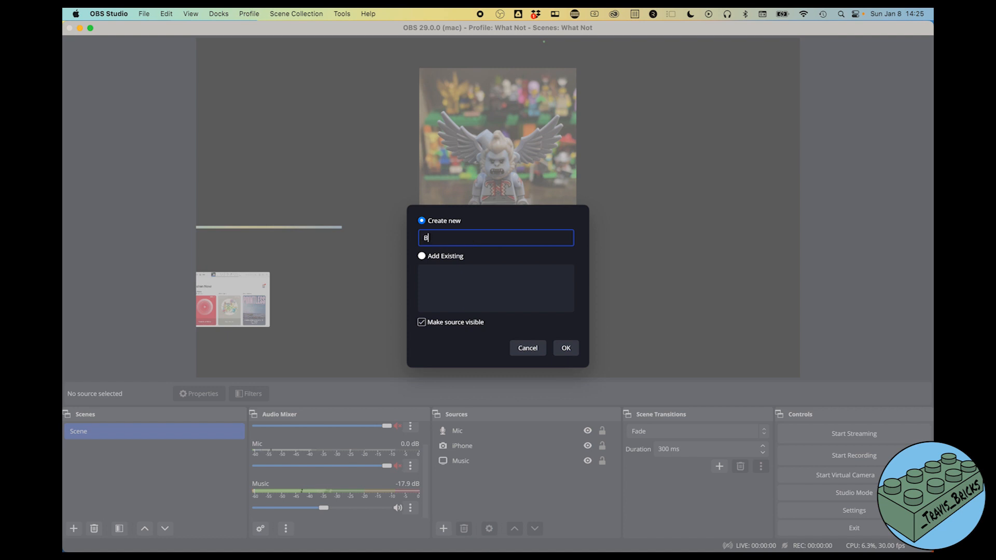
type("uy It Now Banner")
left_click(566, 348)
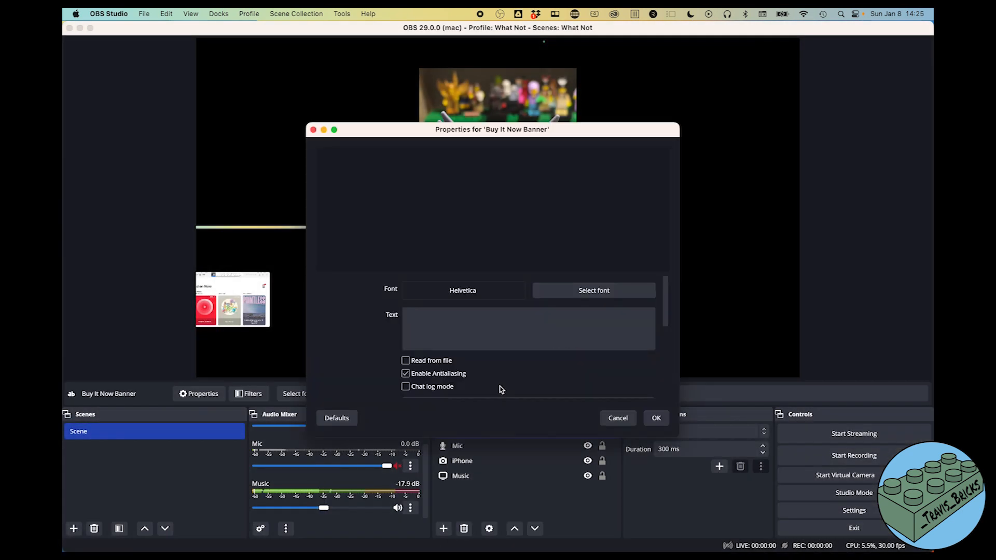
- Enter the banner text 'Check Out the Buy It Now!'
left_click(413, 317)
type("Chekc ou")
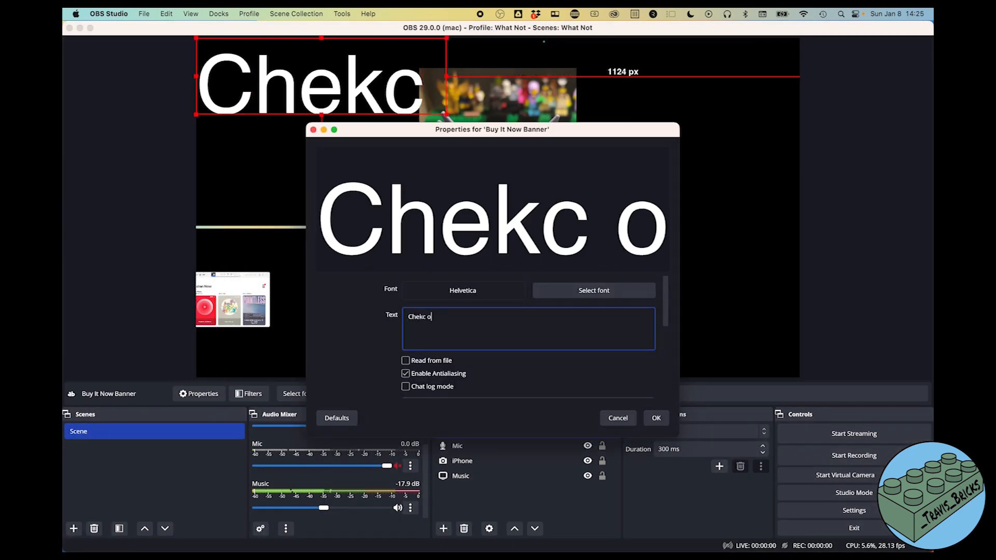
key("BackSpace")
key("BackSpace")
key("BackSpace")
key("BackSpace")
key("BackSpace")
type("c")
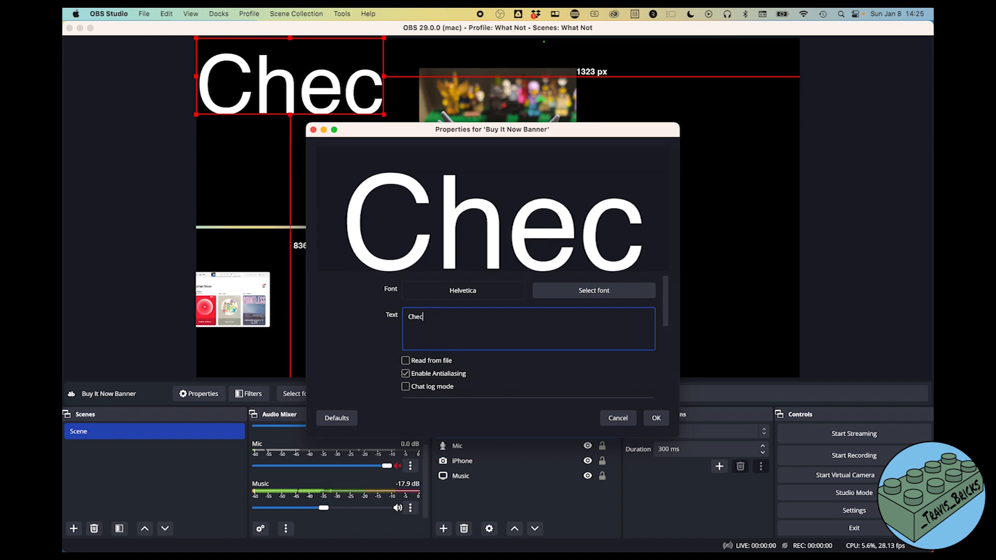
type("k Out the ")
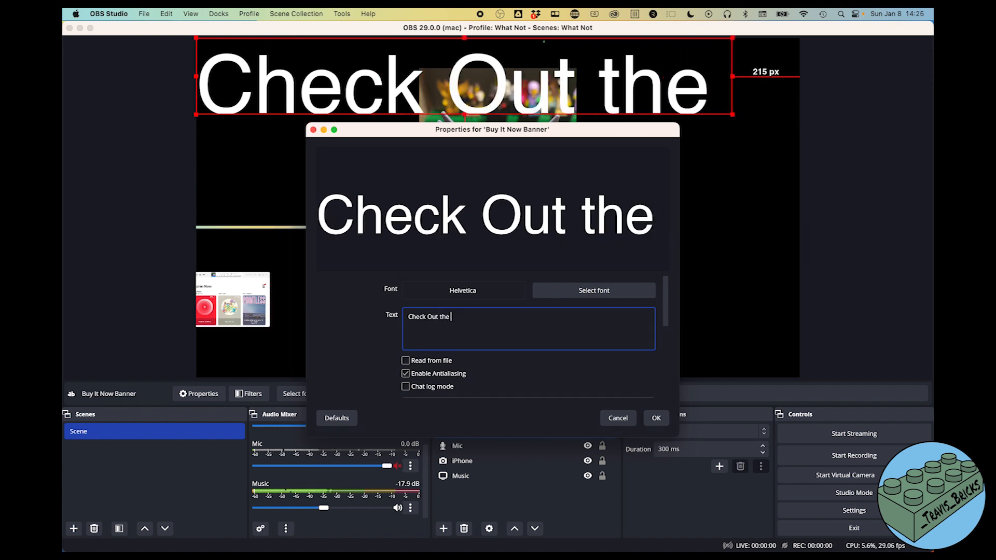
type("Buy In")
key("BackSpace")
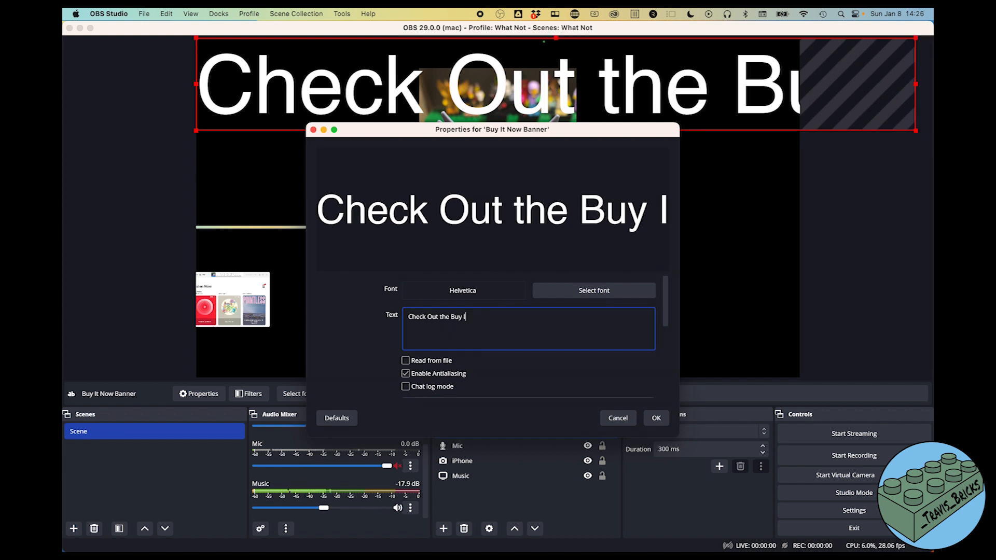
type("t Now")
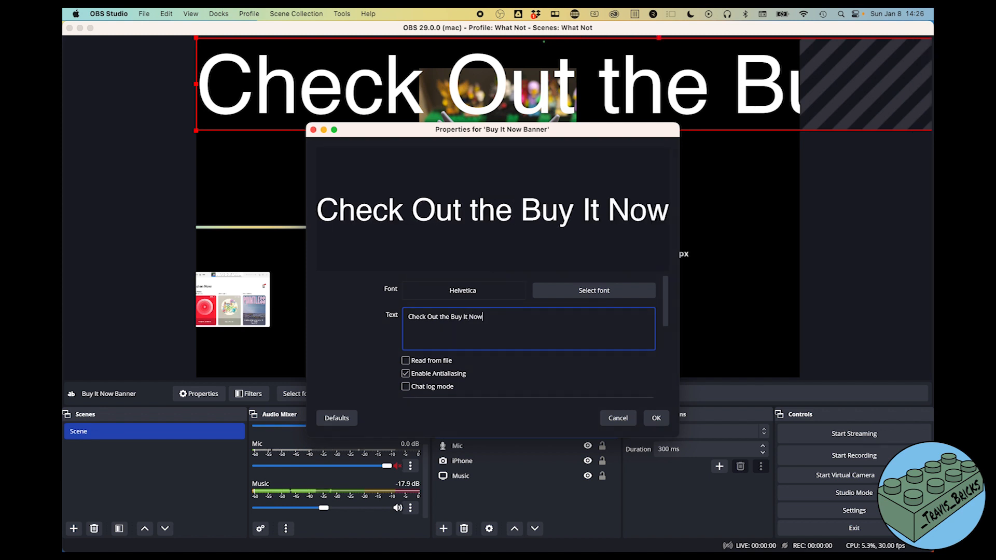
type("!")
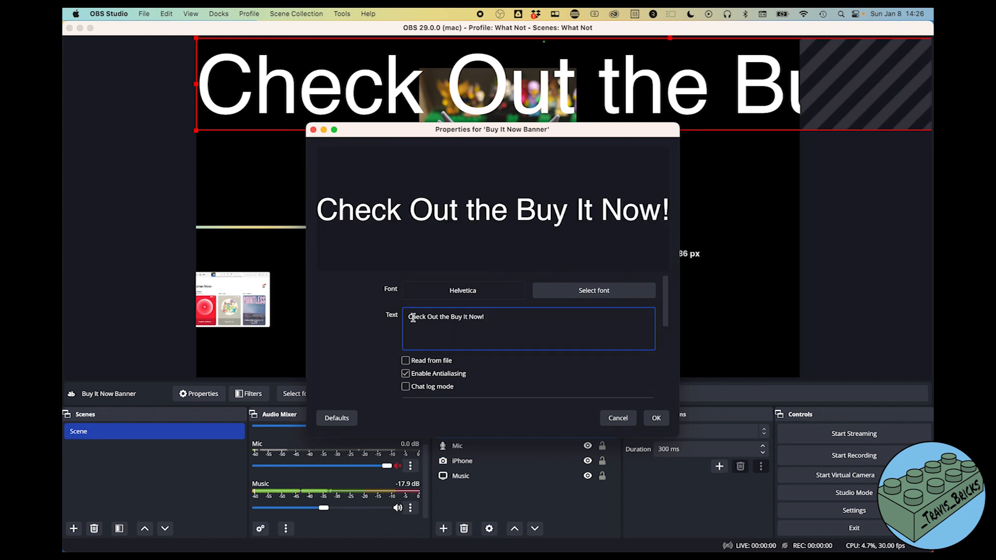
- Set the banner's Helvetica font size to 48
left_click(559, 297)
scroll(603, 223, "down", 3)
left_click(587, 232)
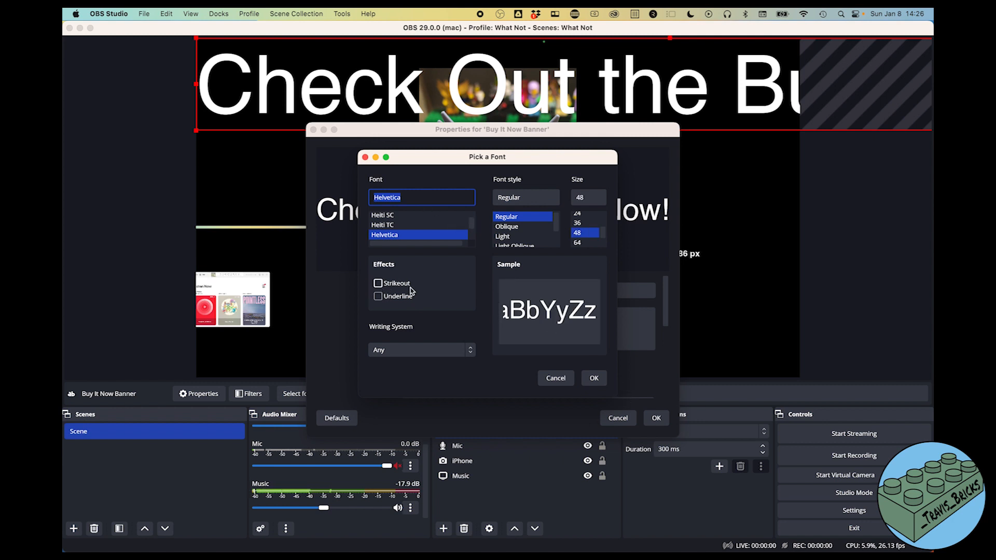
left_click(602, 375)
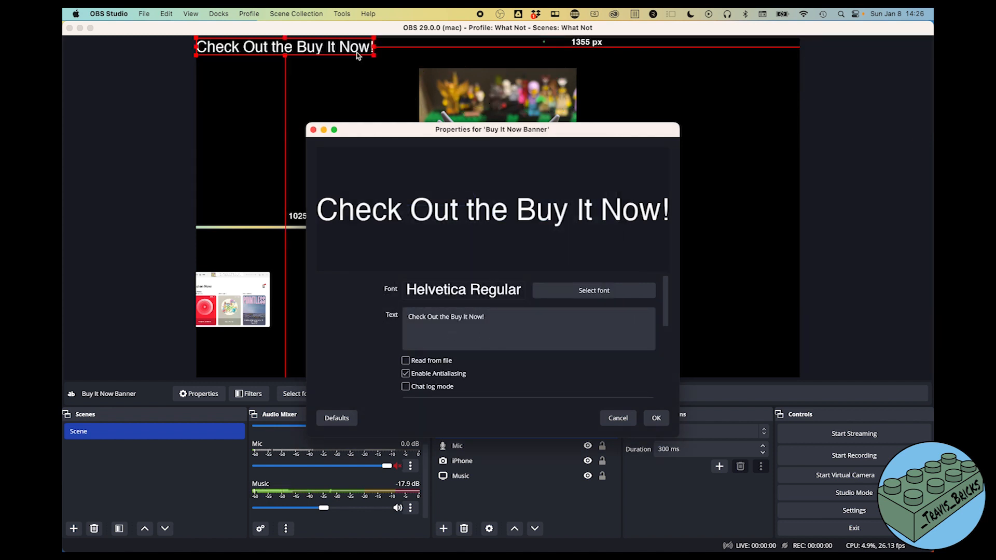
- Move the banner onto the vertical iPhone video and try font size 24
left_click_drag(293, 52, 500, 97)
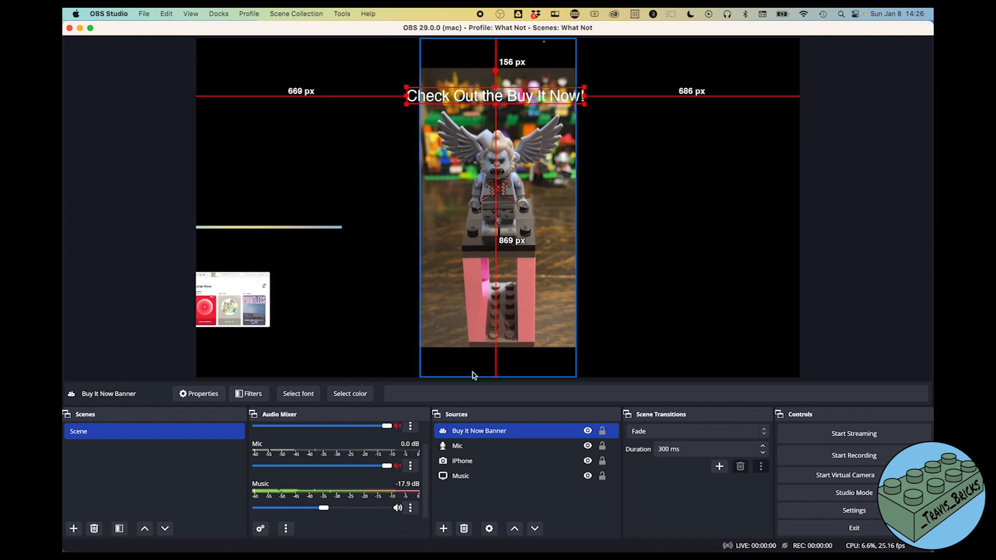
left_click(303, 396)
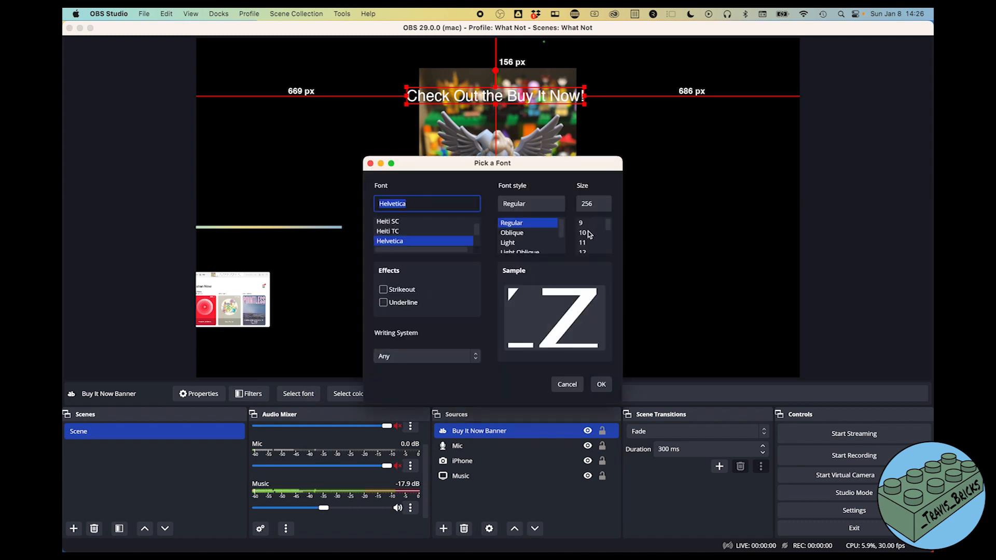
scroll(589, 235, "down", 3)
left_click(583, 242)
left_click(601, 384)
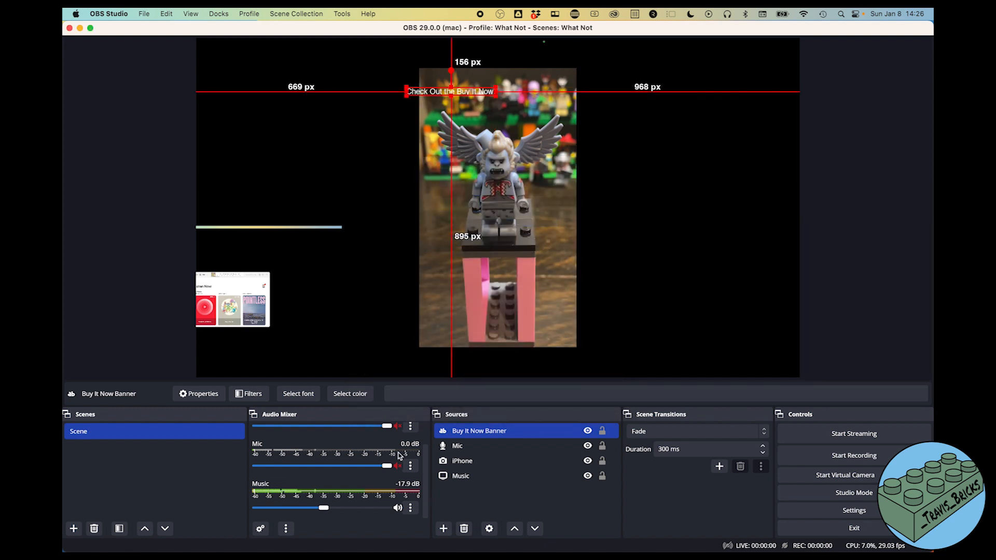
- Enlarge the banner font to size 64 and move it to the top of the canvas
left_click(299, 394)
scroll(594, 236, "down", 3)
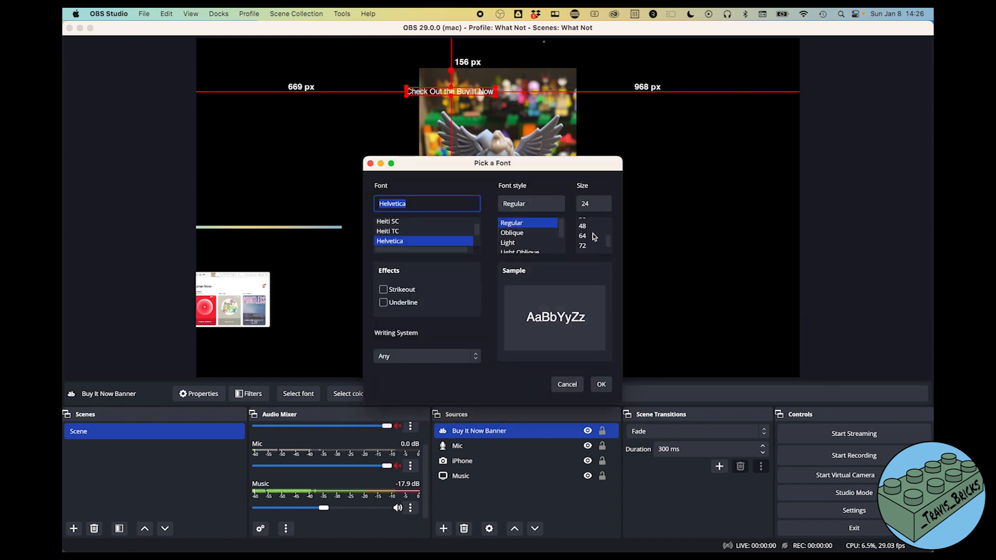
left_click(587, 227)
left_click(583, 245)
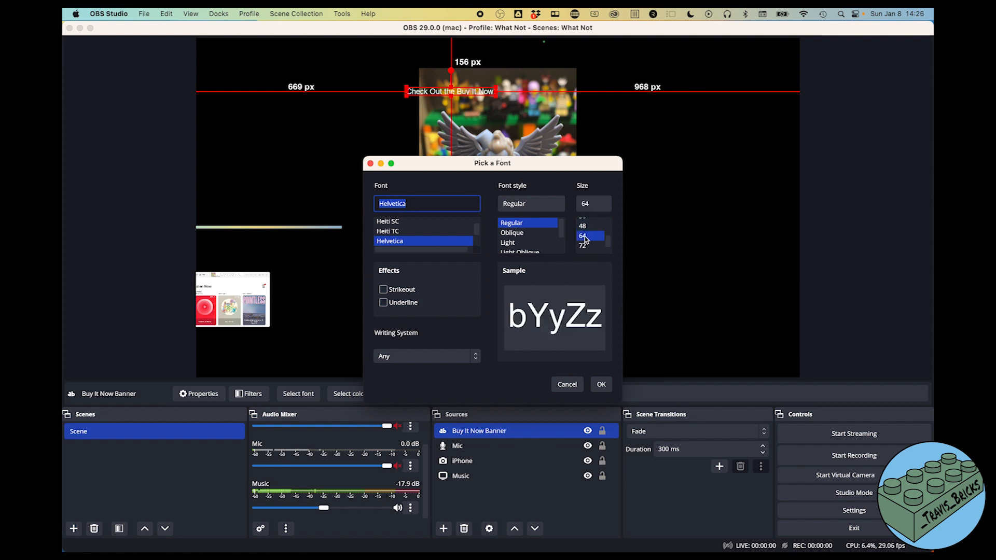
left_click(601, 384)
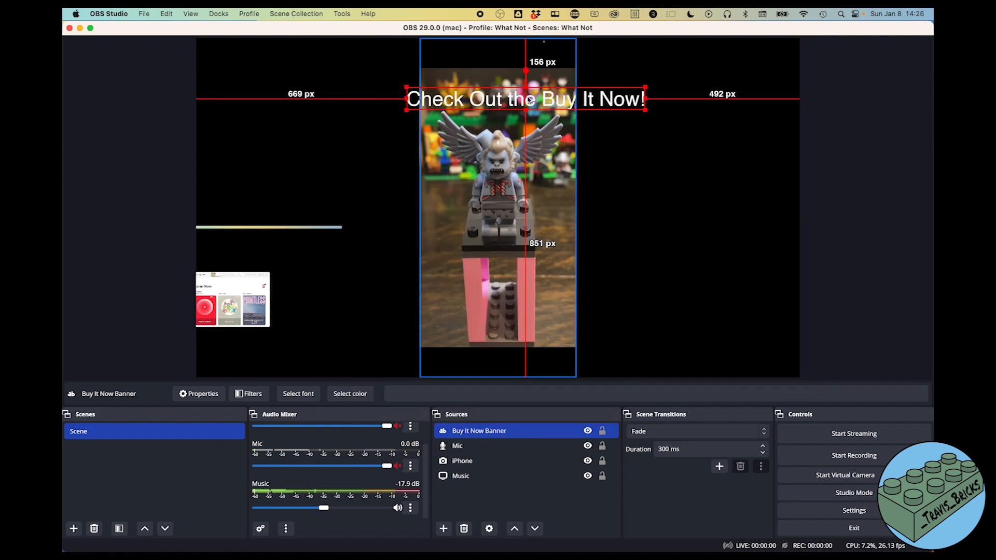
left_click_drag(525, 95, 516, 53)
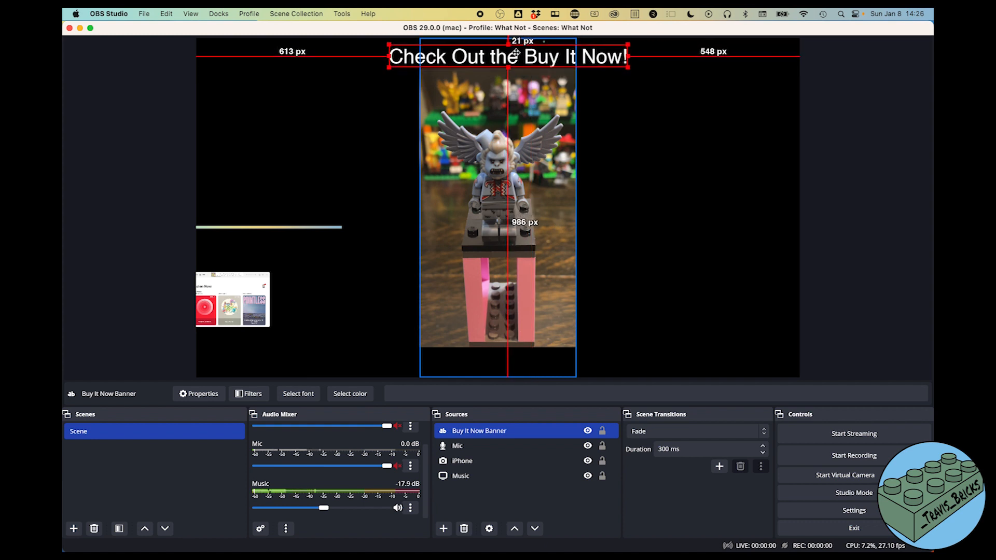
- Add a Scroll filter to the banner with horizontal speed 13
left_click(250, 394)
left_click(289, 457)
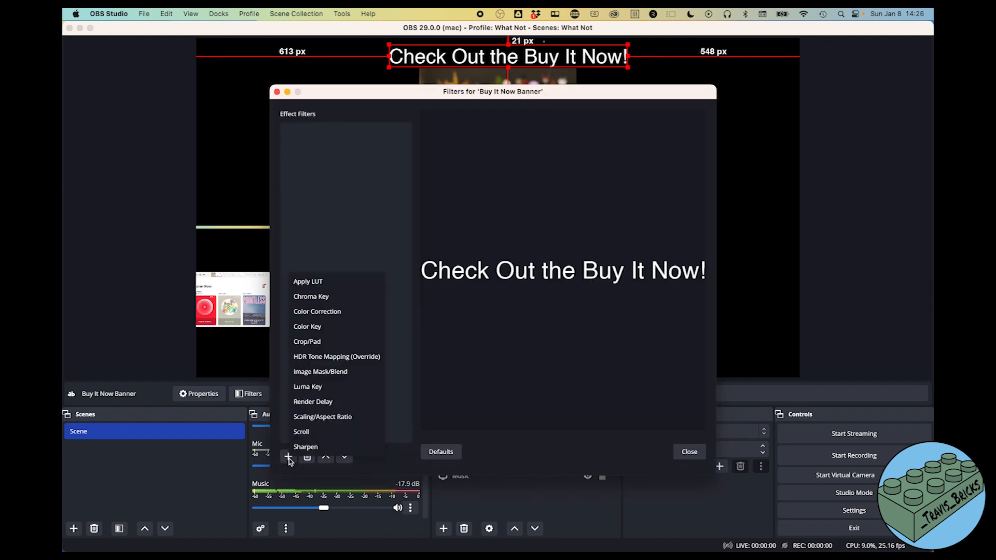
left_click(310, 431)
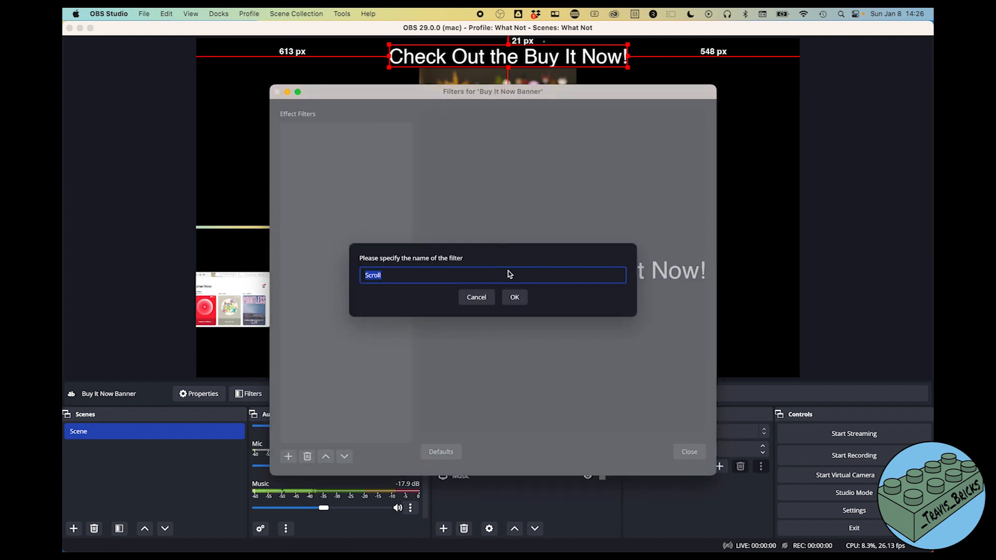
left_click(513, 296)
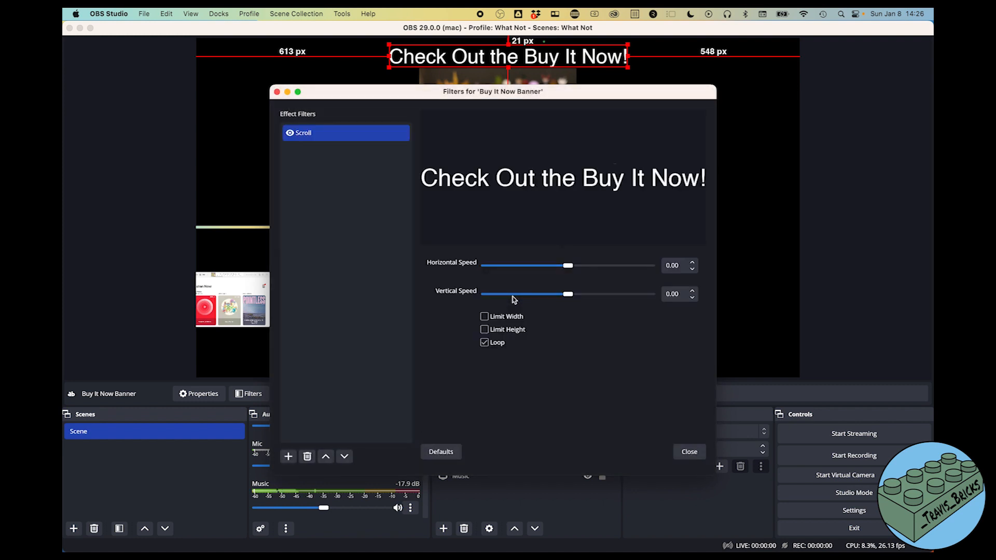
mouse_move(568, 265)
left_mouse_down()
mouse_move(601, 267)
mouse_move(570, 268)
left_mouse_up()
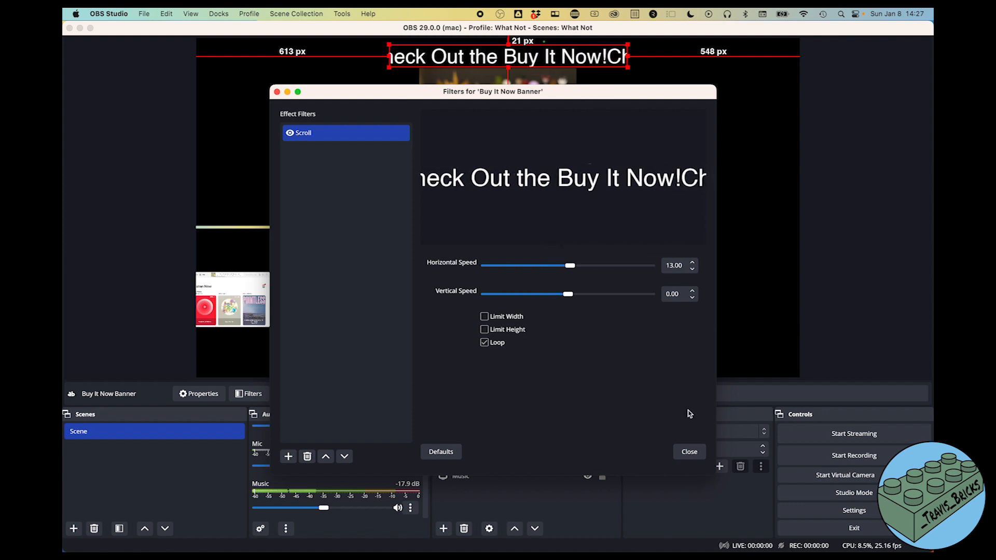
left_click(689, 452)
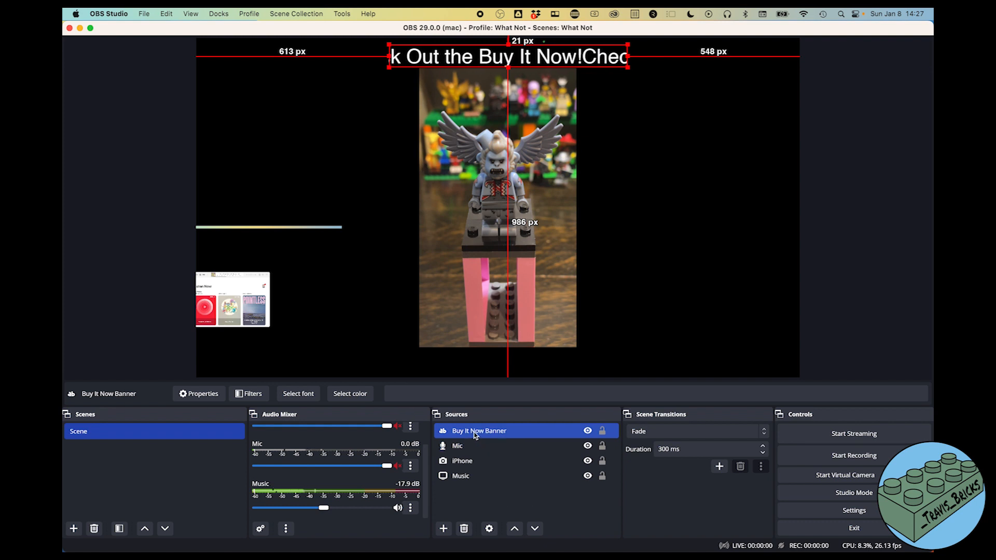
- Append trailing spaces to the banner text in its Properties, then deselect the source
left_click(200, 393)
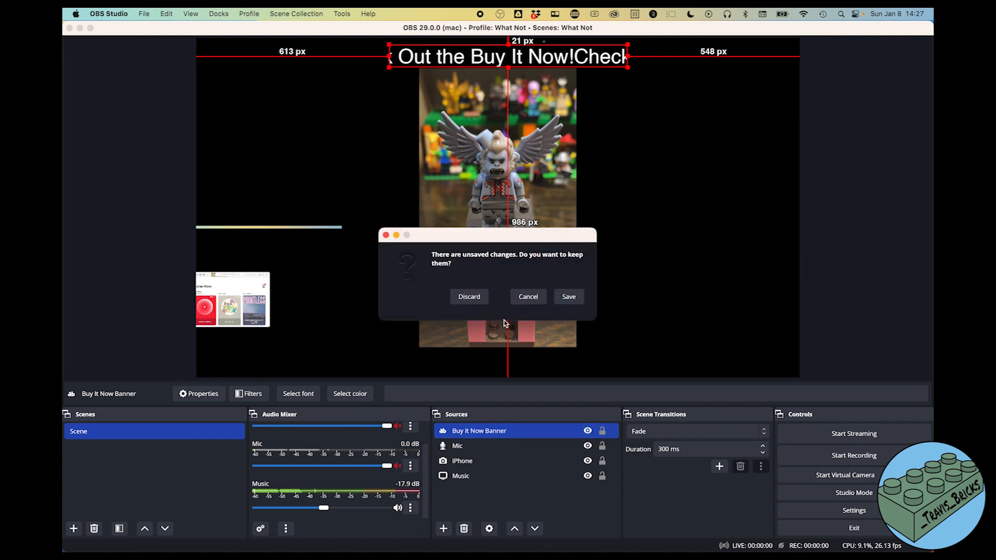
left_click(526, 295)
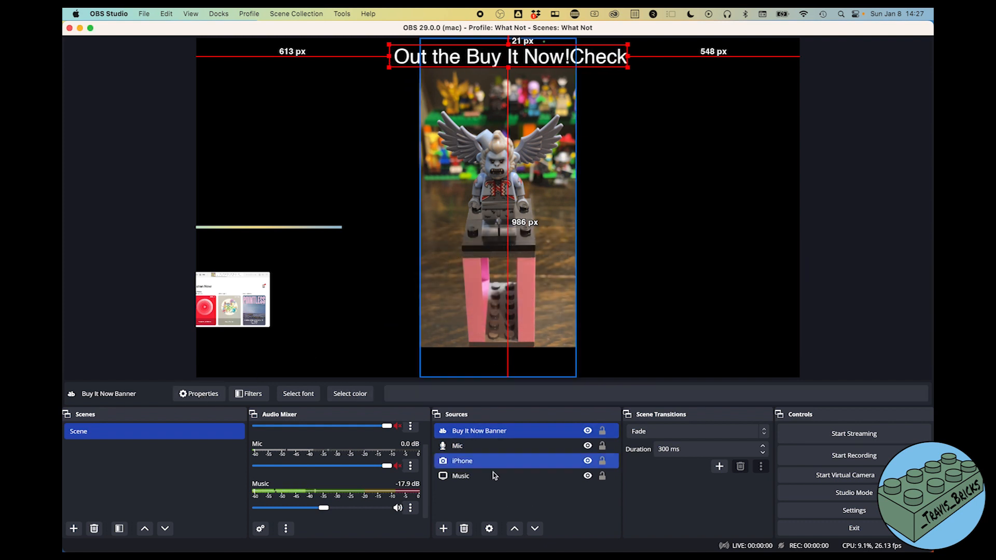
double_click(467, 435)
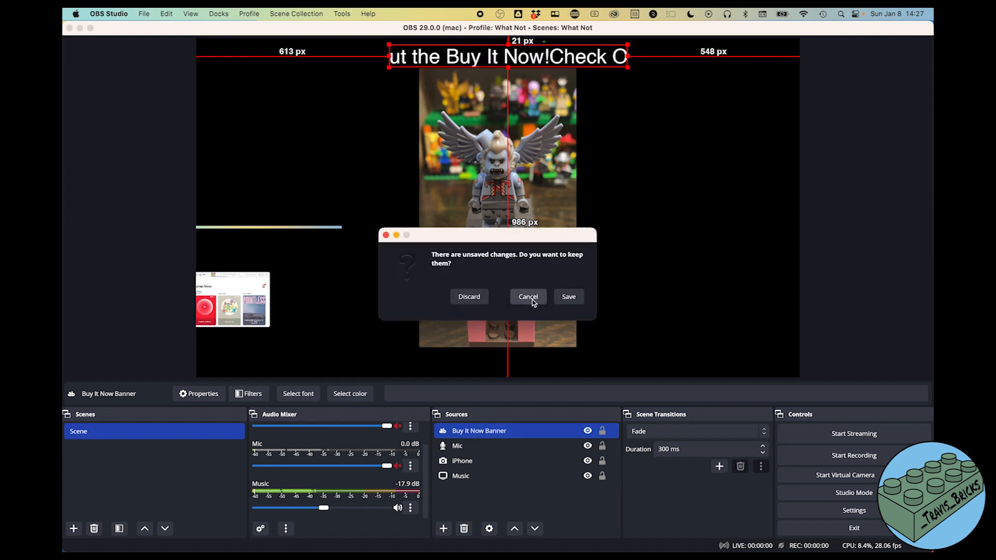
left_click(533, 303)
right_click(491, 434)
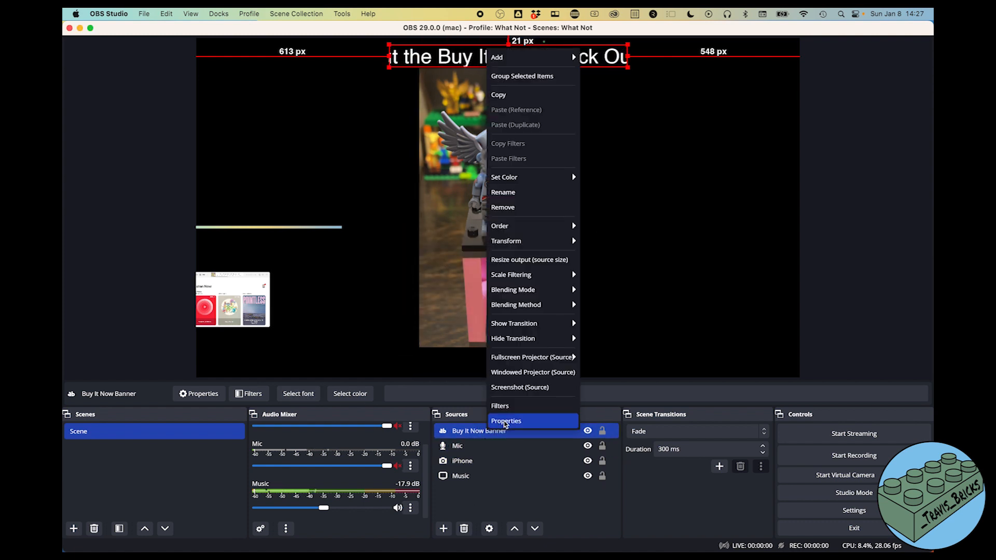
left_click(504, 421)
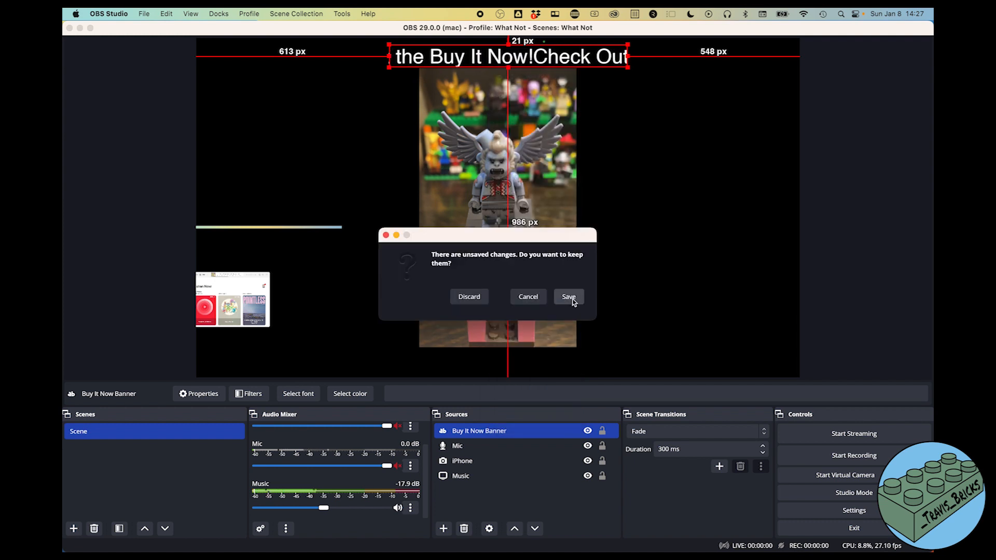
left_click(574, 302)
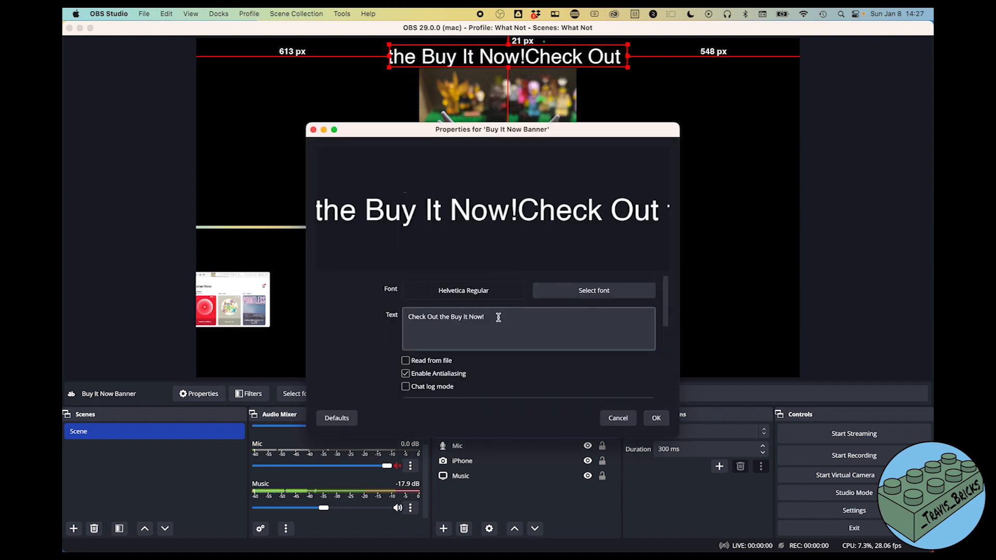
left_click(498, 316)
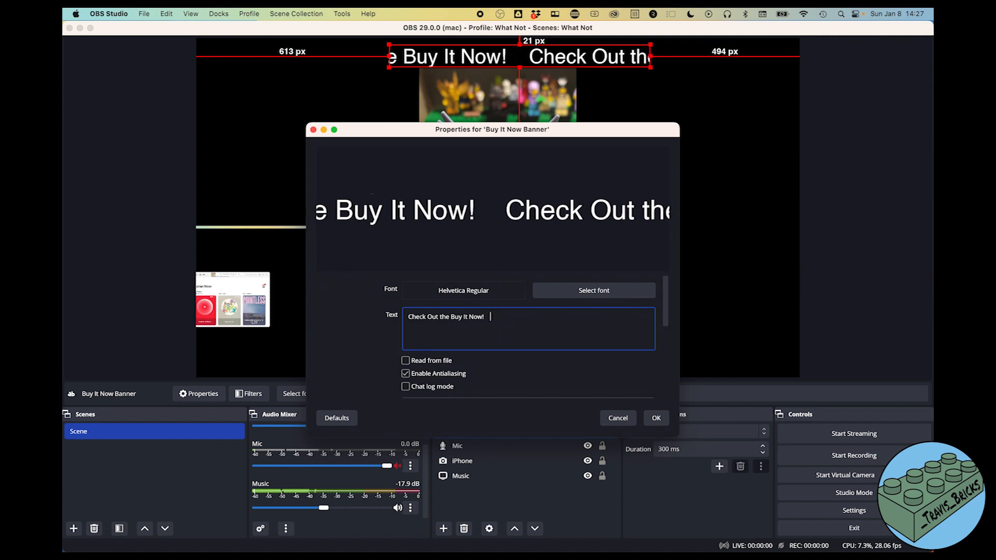
left_click(657, 418)
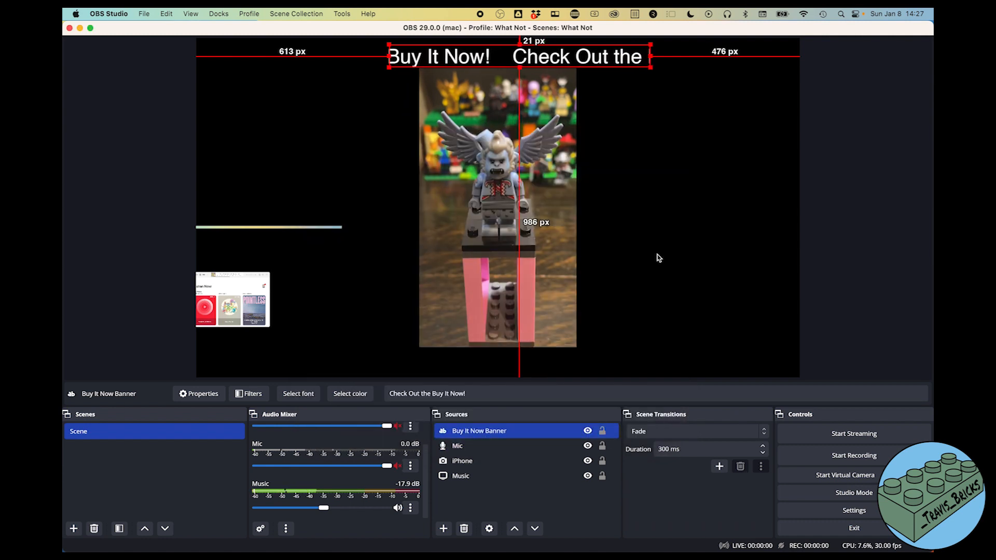
left_click(682, 238)
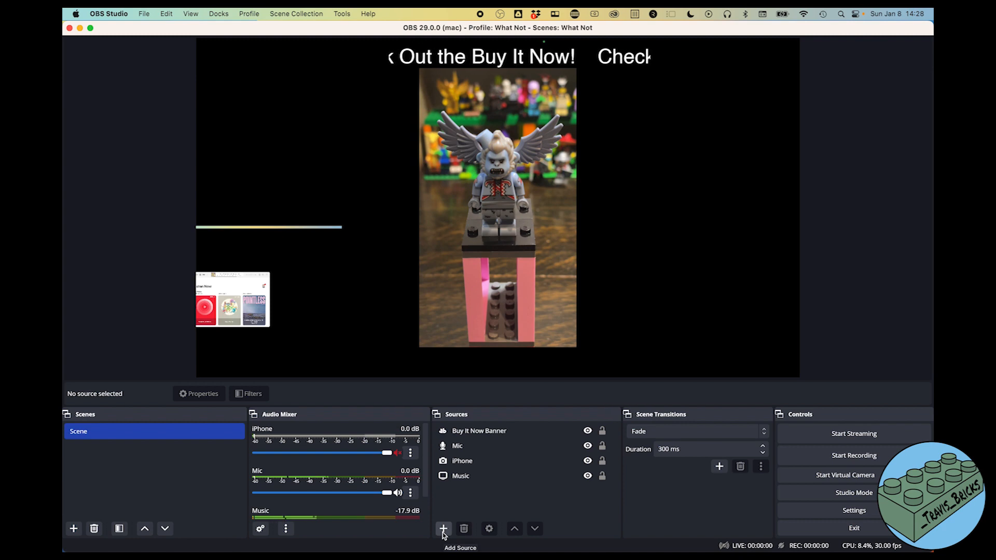
- Add an Audio Output Capture source named 'Output Mon' capturing from VB-Cable
left_click(444, 529)
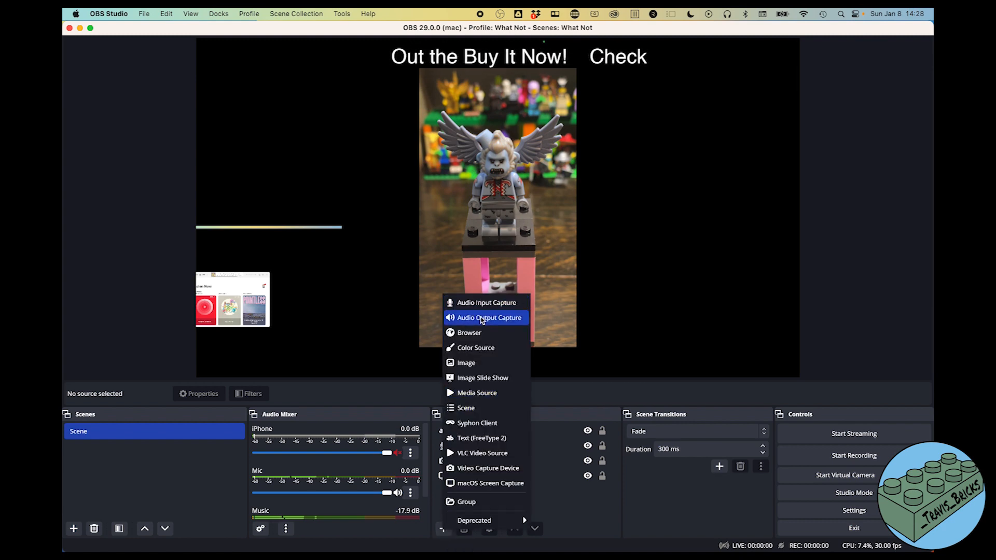
left_click(481, 319)
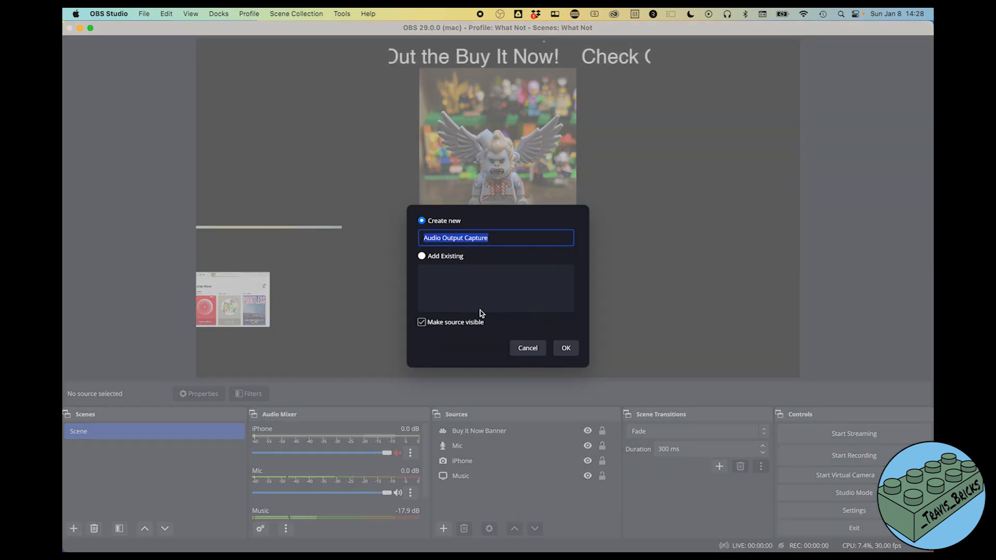
type("Output Mon")
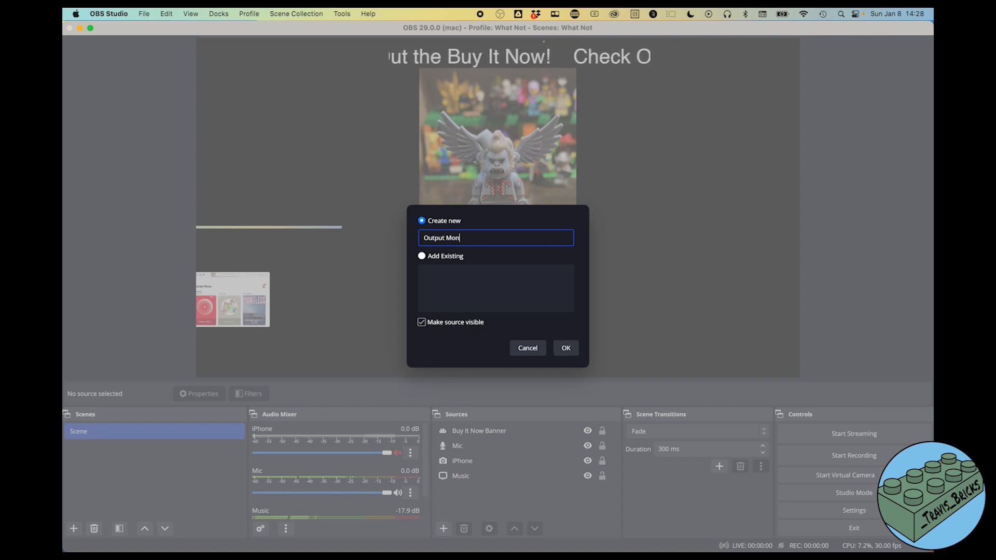
left_click(569, 354)
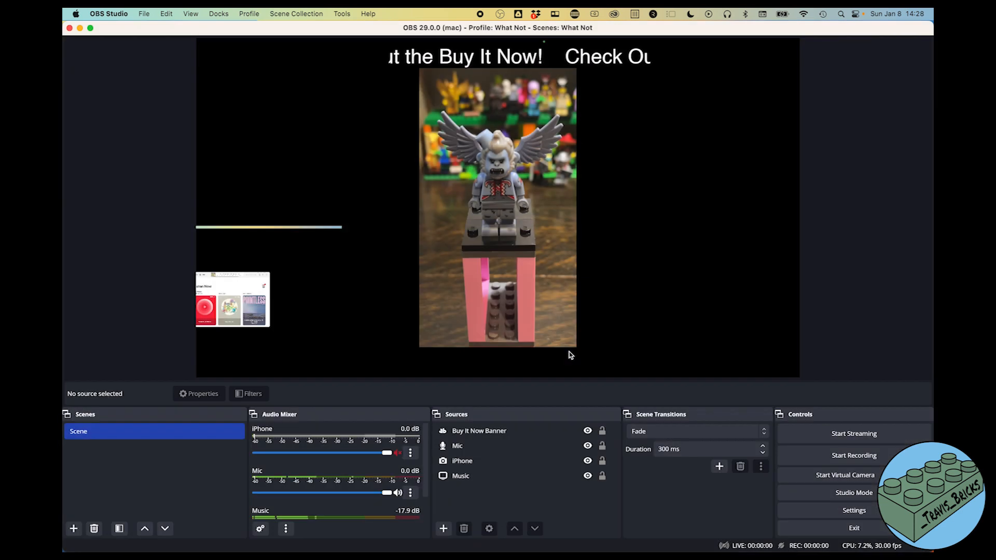
left_click(376, 165)
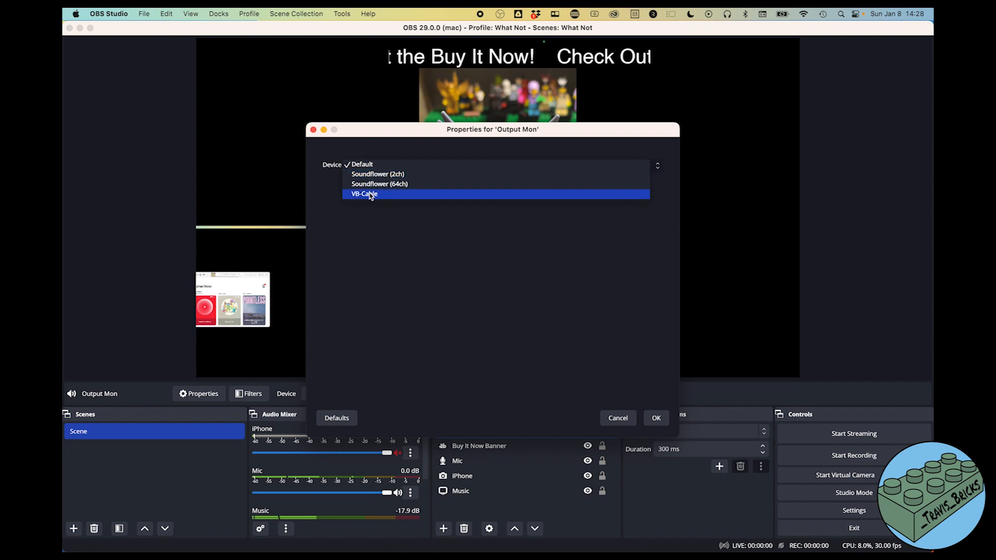
left_click(370, 194)
left_click(657, 418)
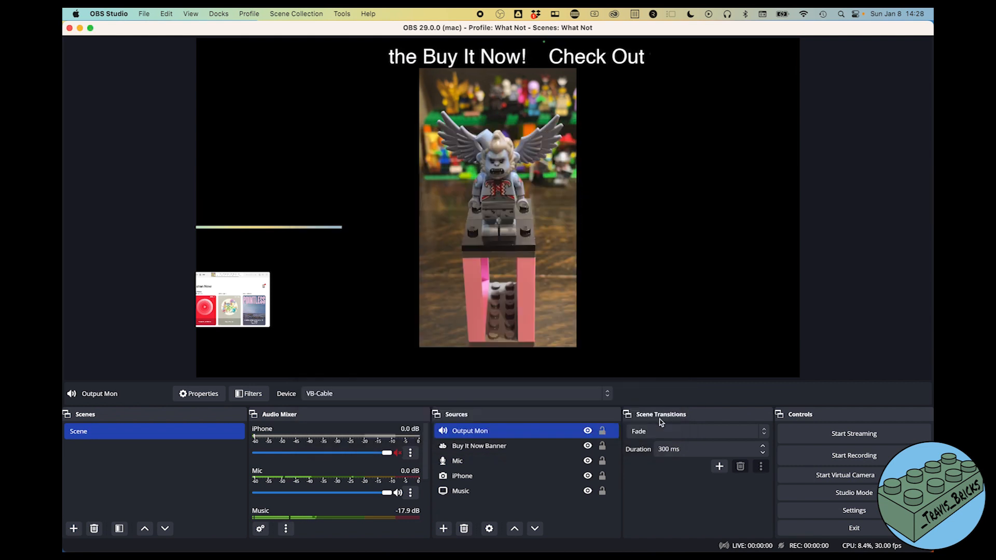
- Add an Audio Monitor filter to Output Mon that plays to External Headphones
right_click(466, 432)
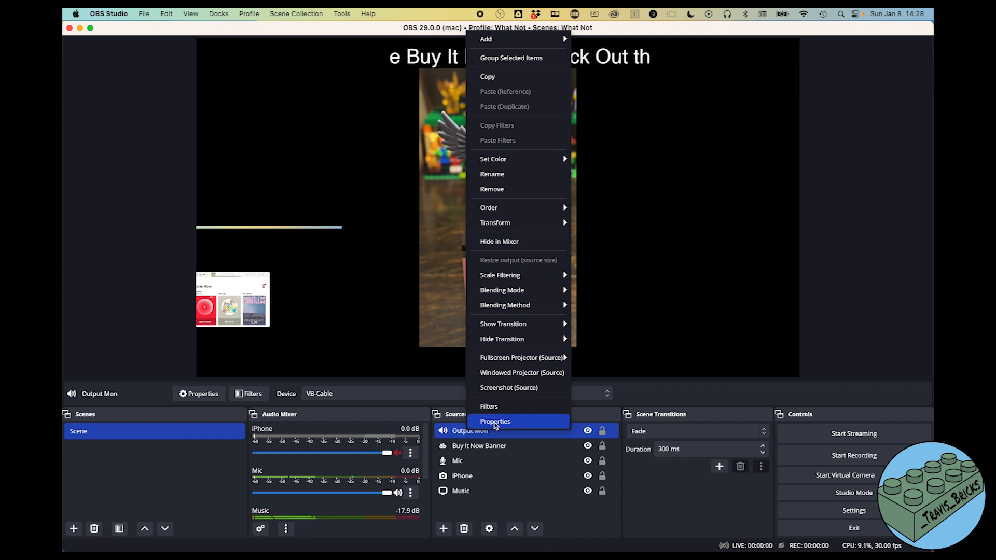
left_click(493, 406)
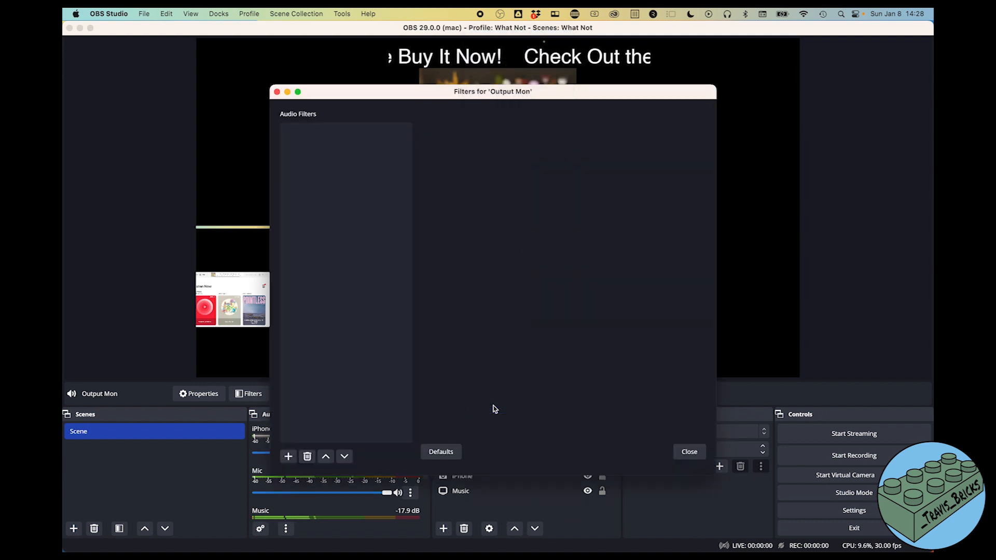
left_click(288, 456)
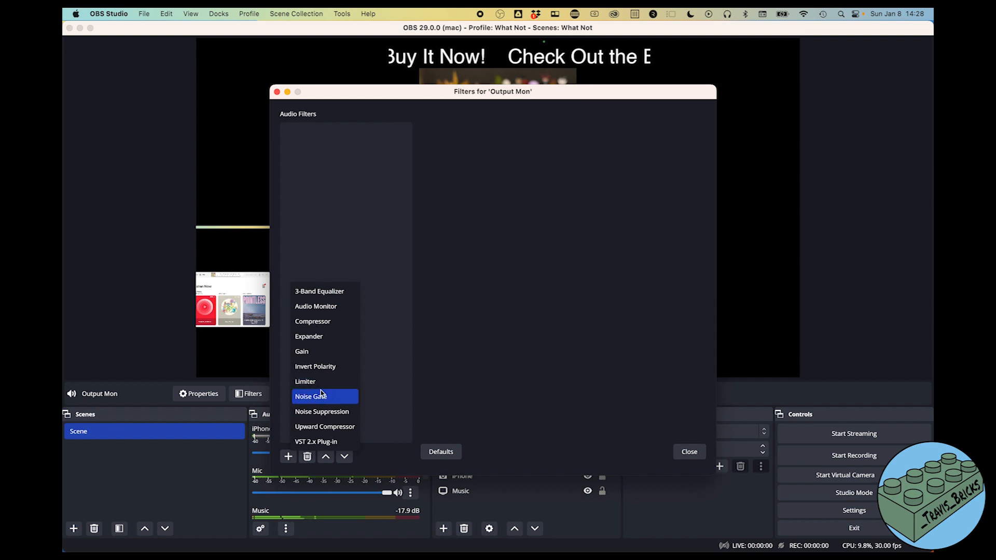
left_click(321, 310)
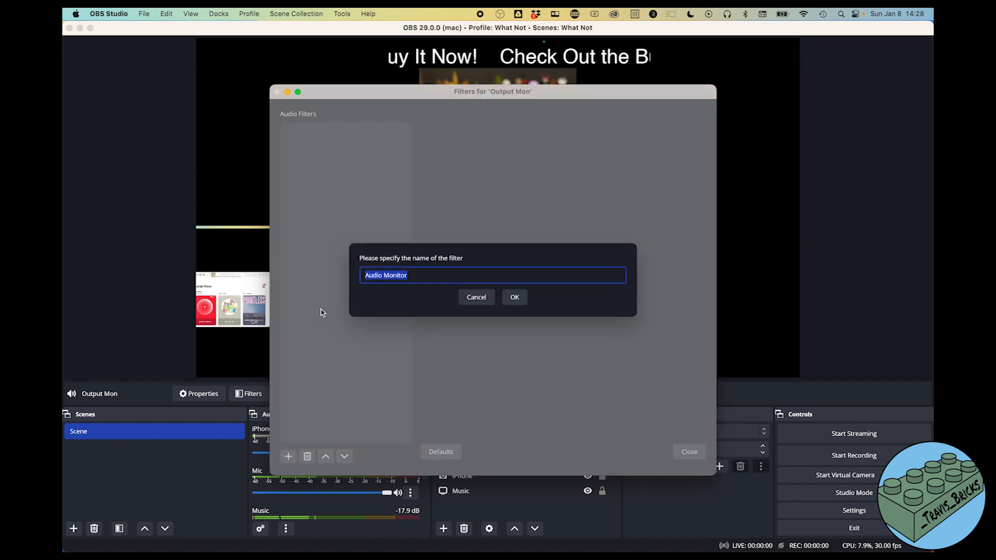
left_click(515, 296)
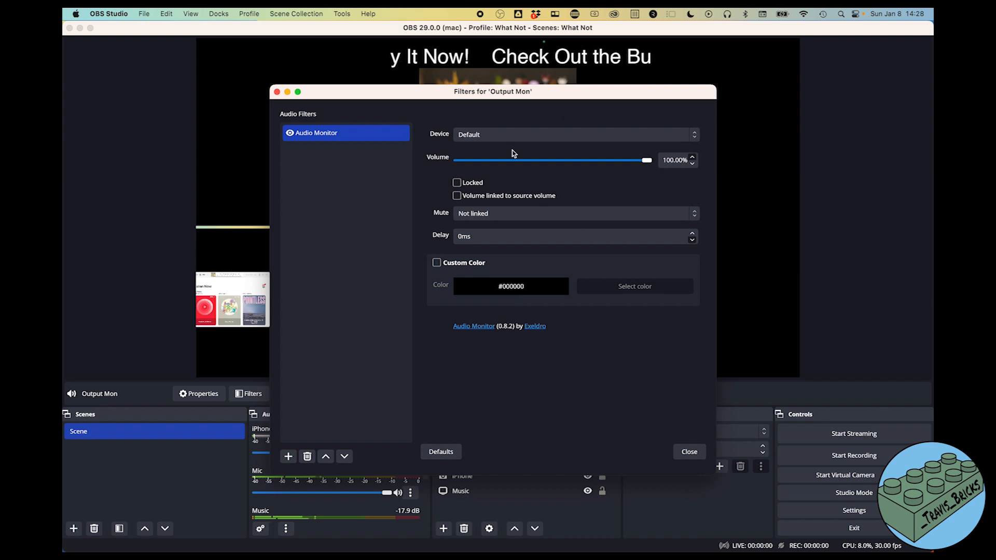
left_click(511, 137)
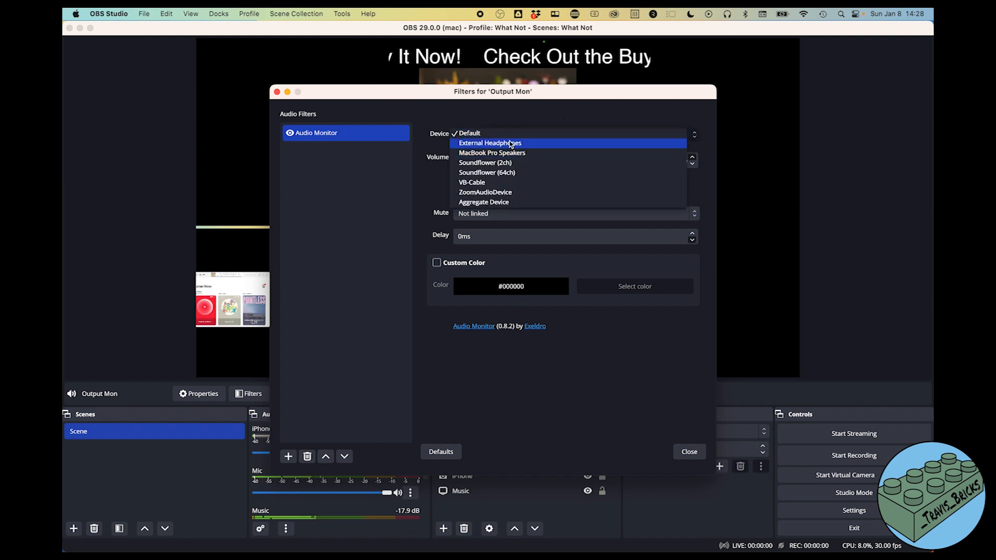
left_click(512, 143)
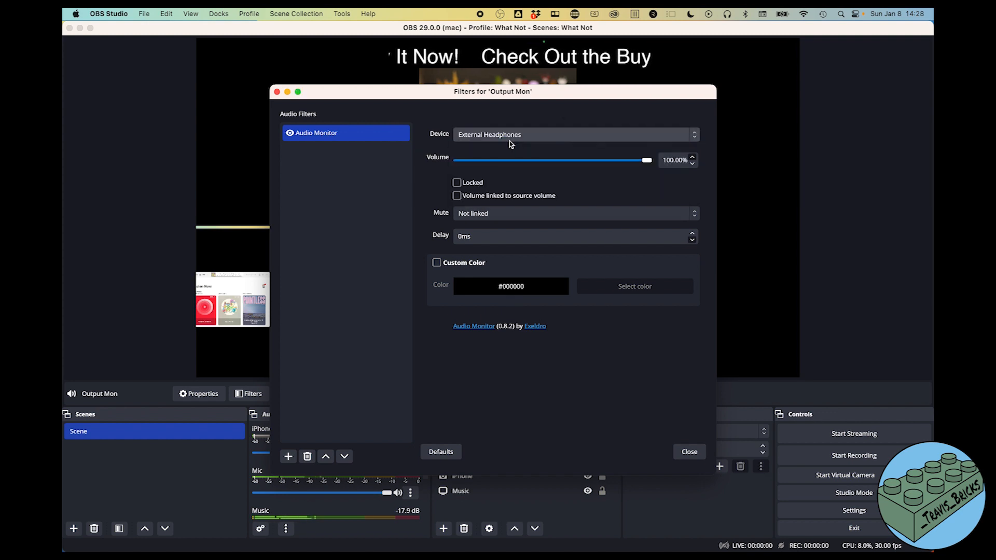
left_click(688, 452)
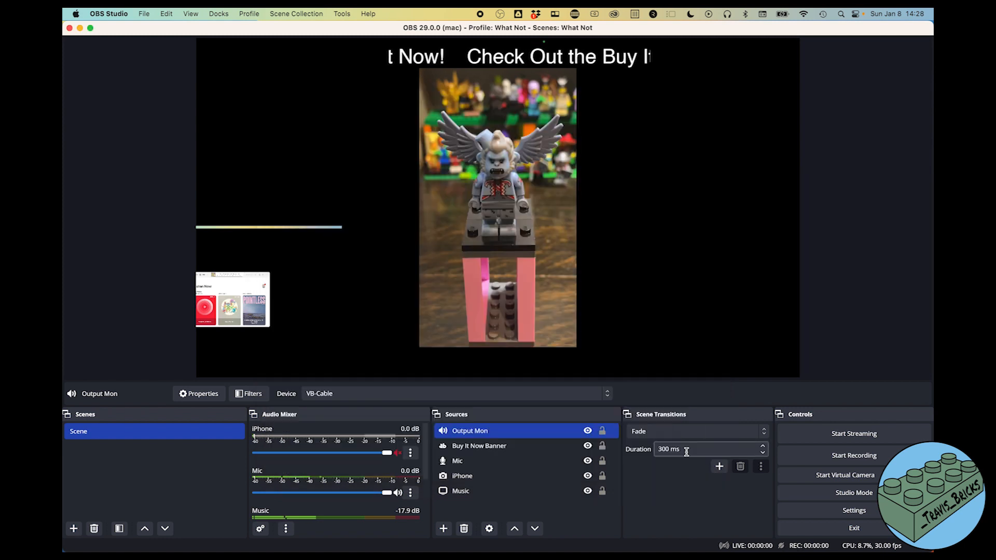
left_click(479, 493, "super")
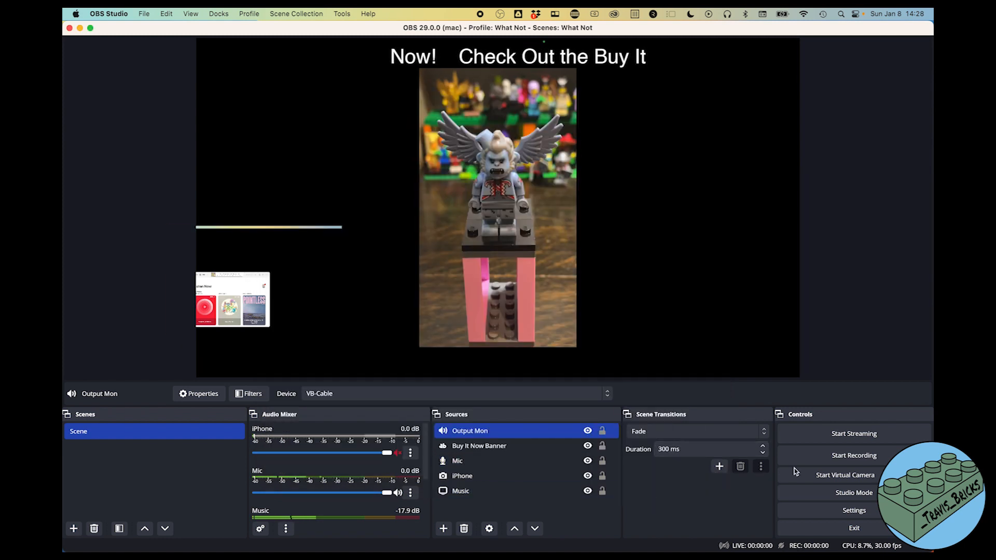
- Select only Output Mon, then look through the Audio, Output and Stream settings pages
left_click(513, 491, "super")
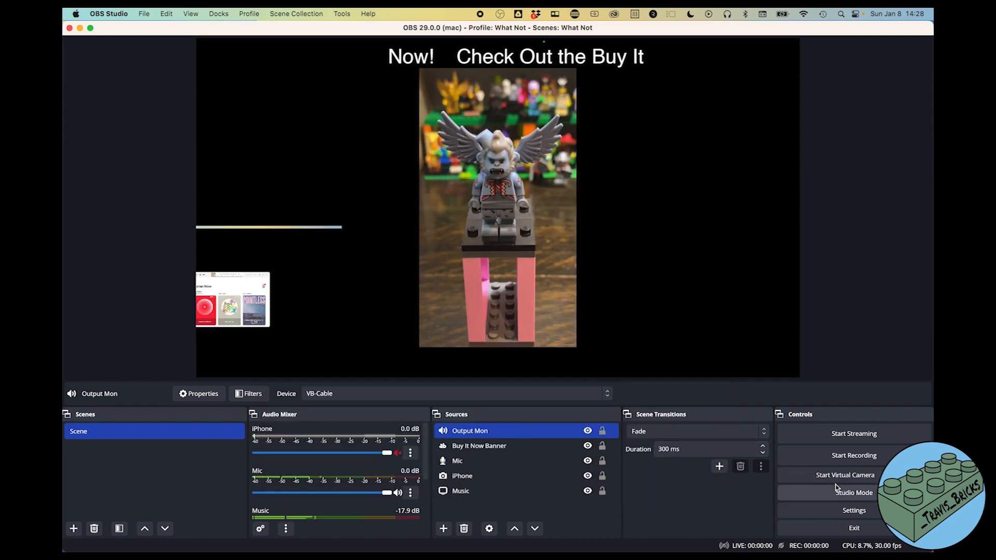
left_click(834, 513)
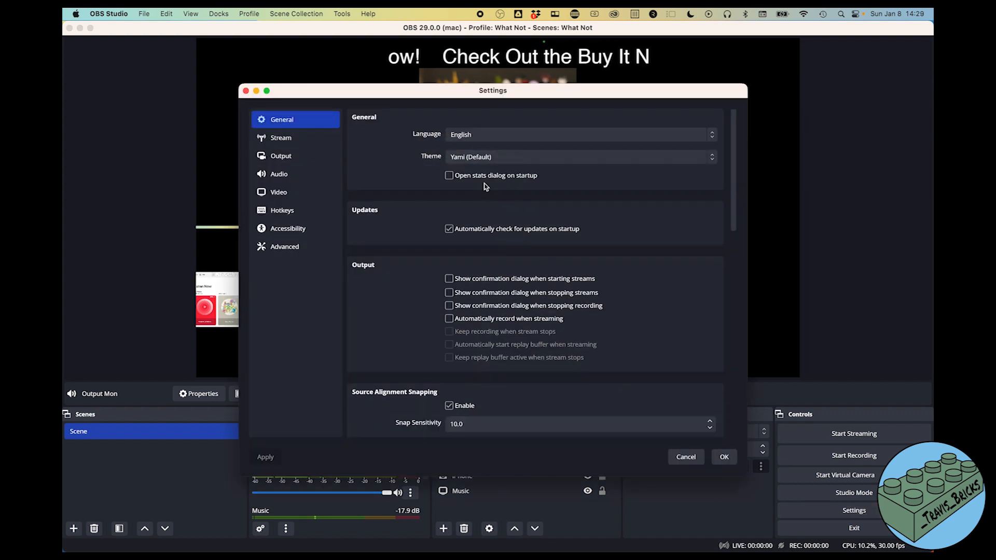
left_click(279, 174)
scroll(408, 226, "down", 3)
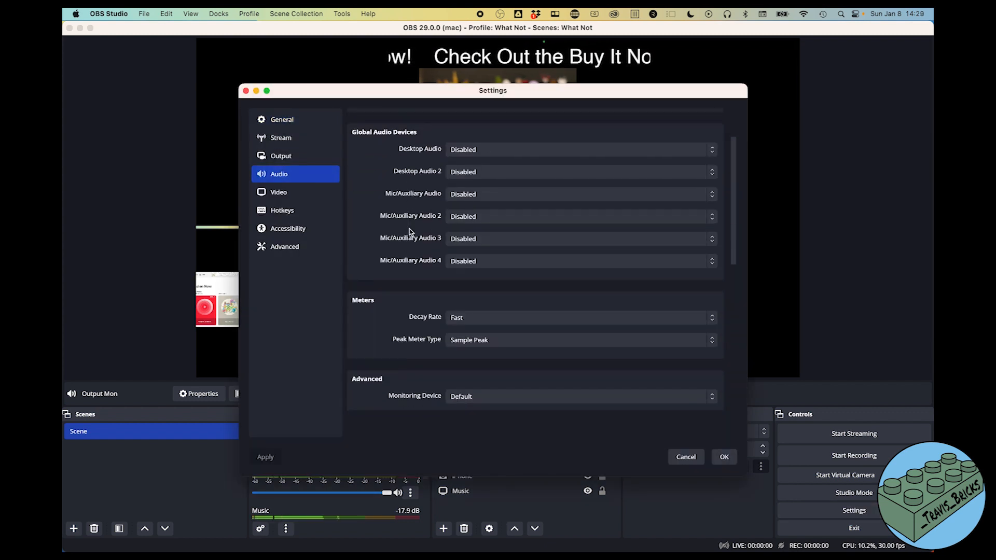
scroll(410, 232, "down", 3)
scroll(410, 232, "up", 5)
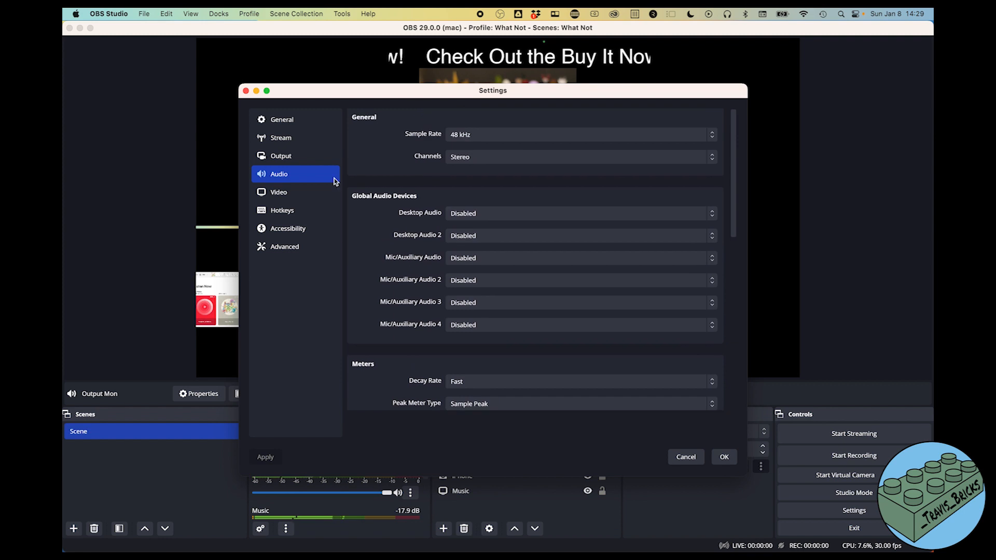
left_click(302, 161)
left_click(285, 136)
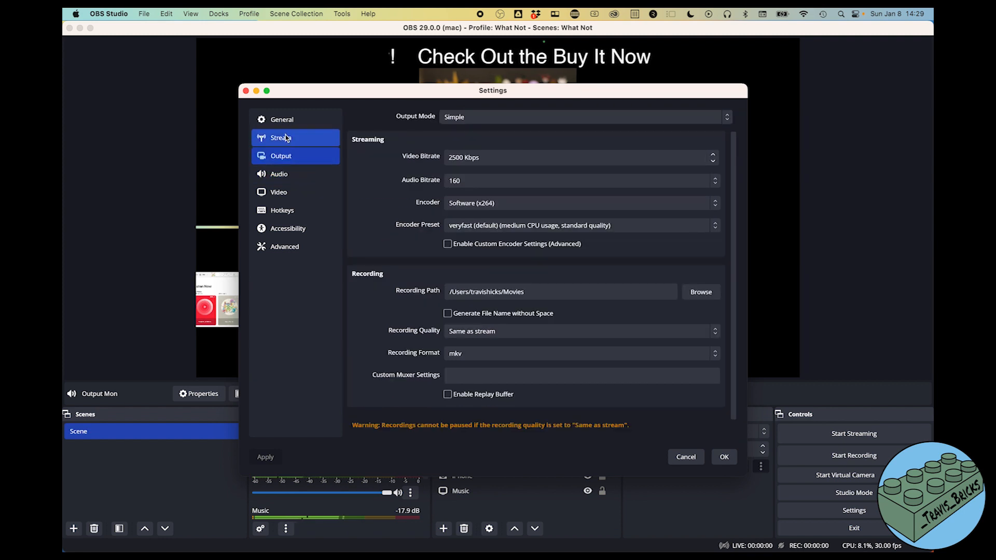
left_click(291, 122)
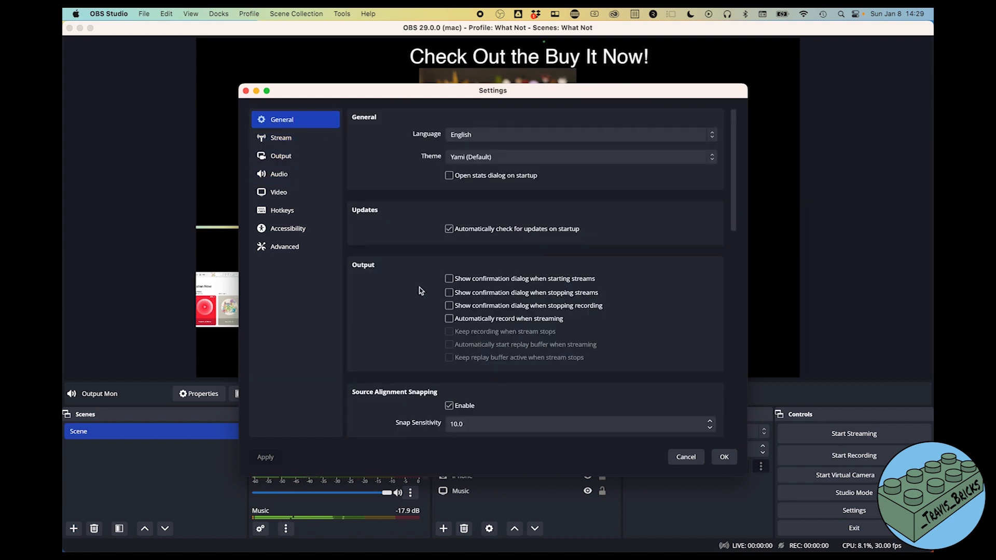
- Scroll through the General settings, then return to the Audio settings' Advanced section
scroll(421, 291, "down", 10)
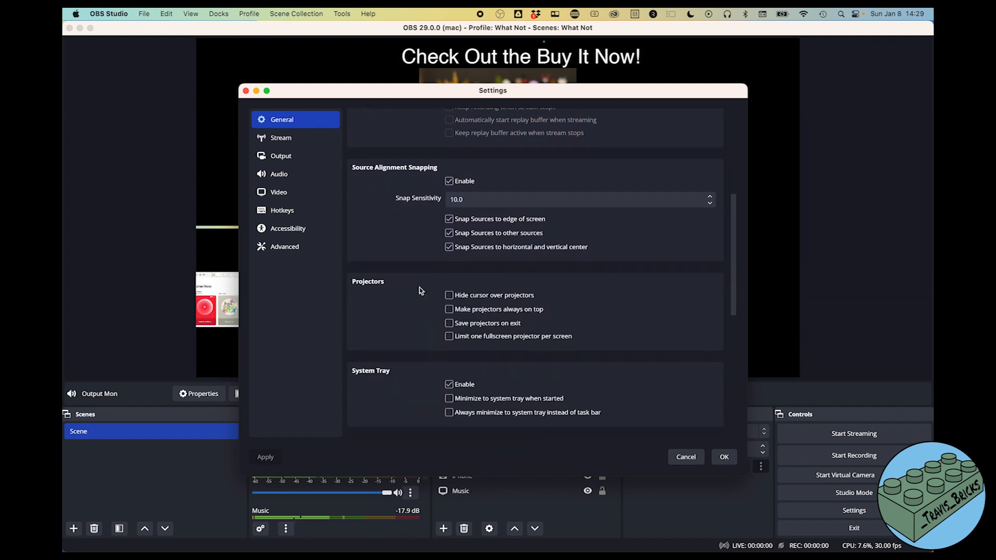
scroll(421, 291, "down", 2)
scroll(420, 291, "up", 4)
scroll(420, 291, "down", 10)
scroll(420, 290, "down", 5)
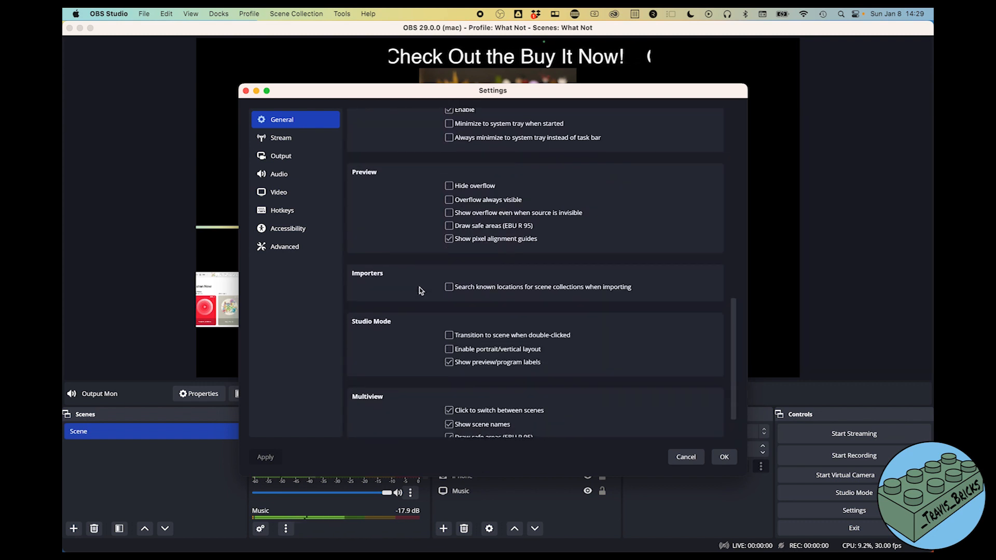
left_click(296, 175)
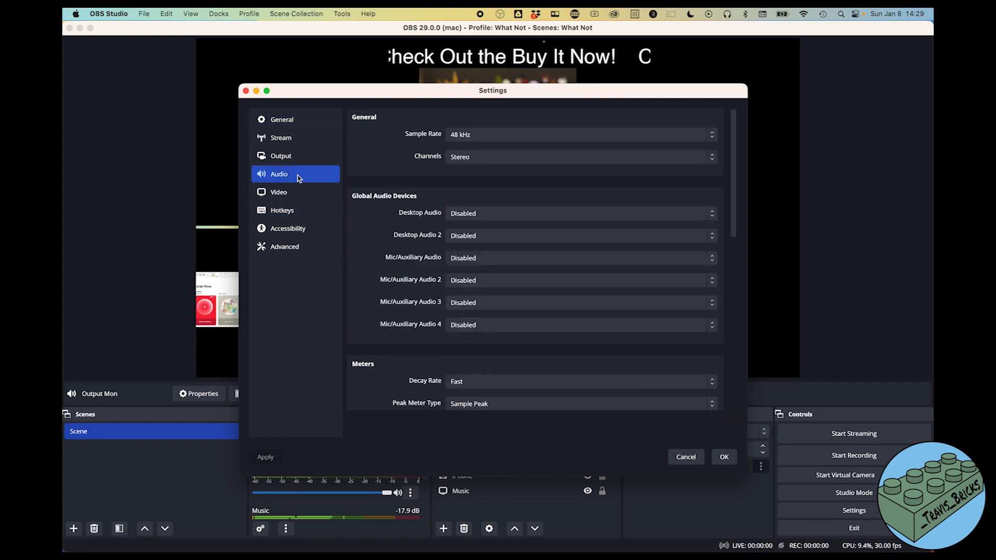
scroll(424, 308, "down", 5)
scroll(424, 308, "down", 3)
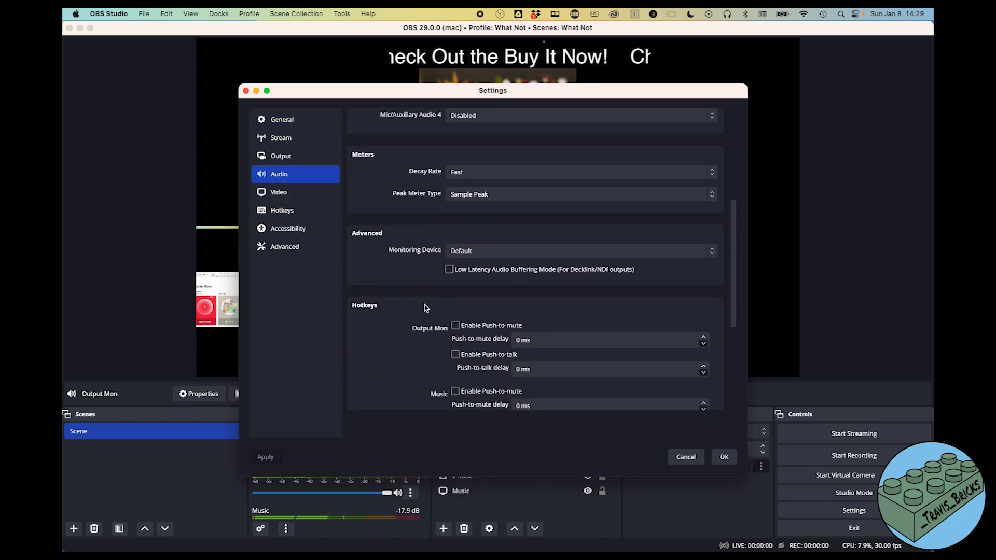
- Set the Monitoring Device to VB-Cable, apply and save the settings, then select Mic
left_click(477, 252)
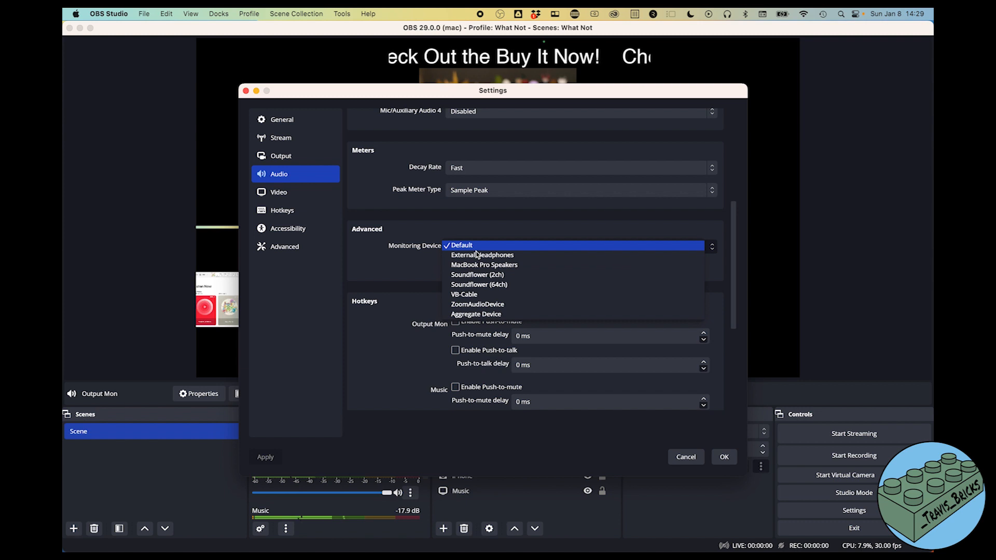
left_click(466, 294)
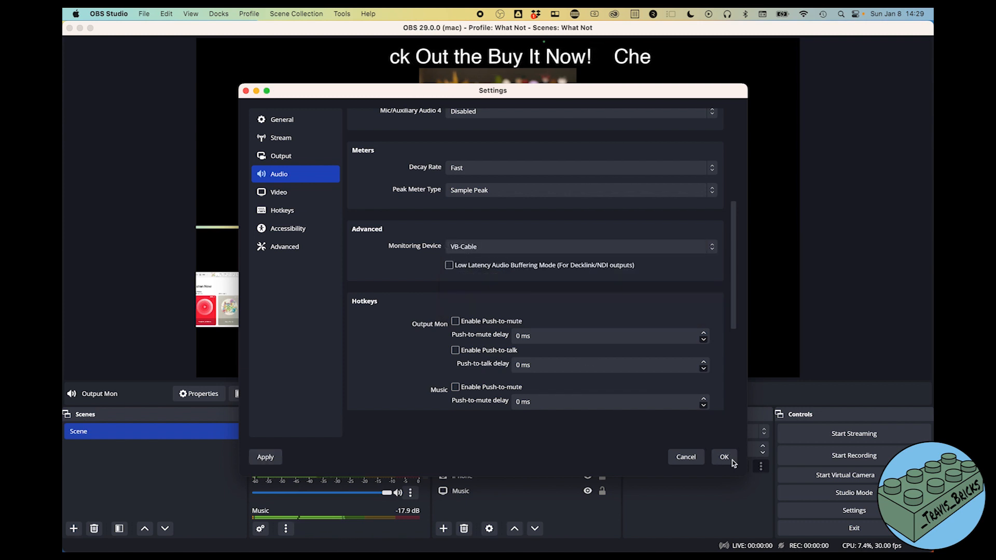
left_click(263, 457)
left_click(718, 458)
left_click(498, 460)
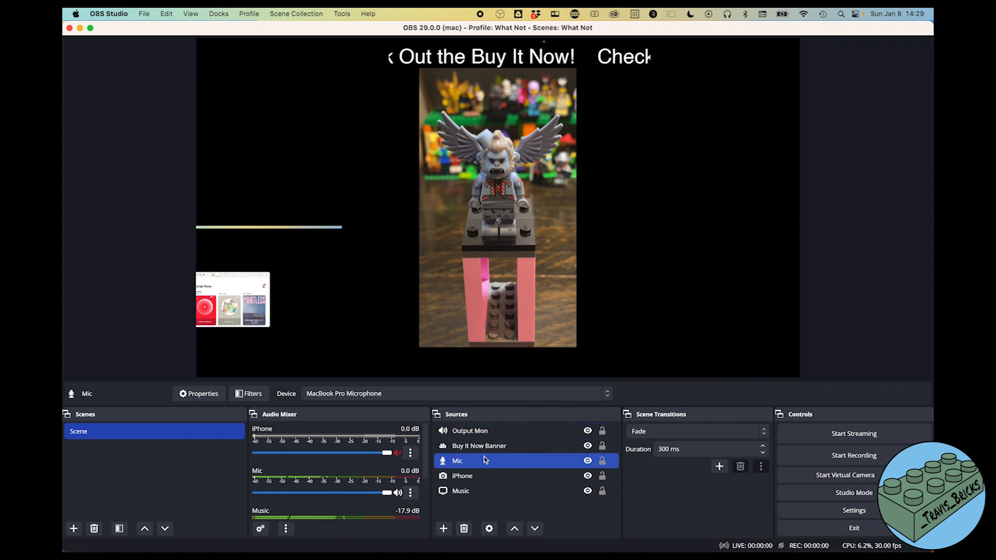
- In Advanced Audio Properties, set iPhone and Mic to Monitor and Output
left_click(411, 493)
left_click(445, 478)
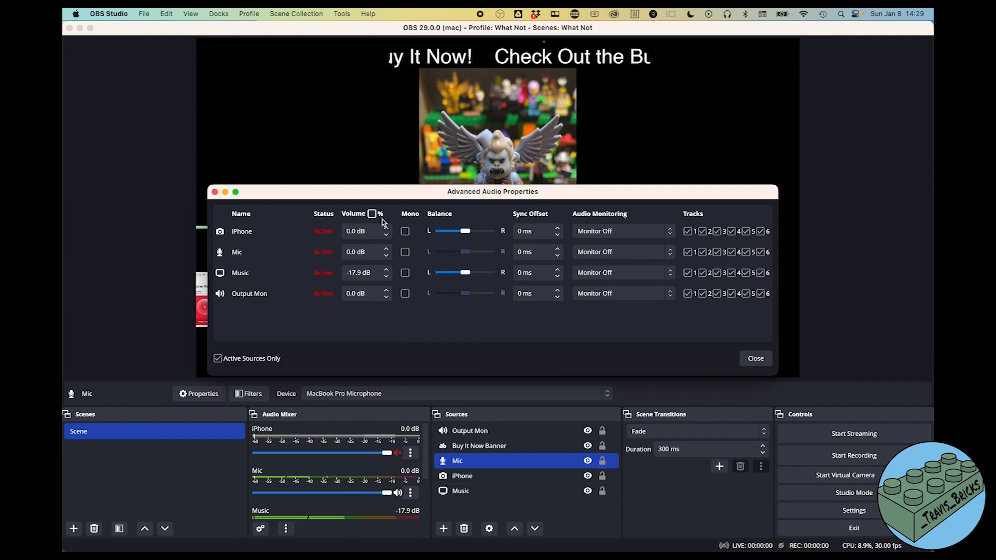
left_click(643, 231)
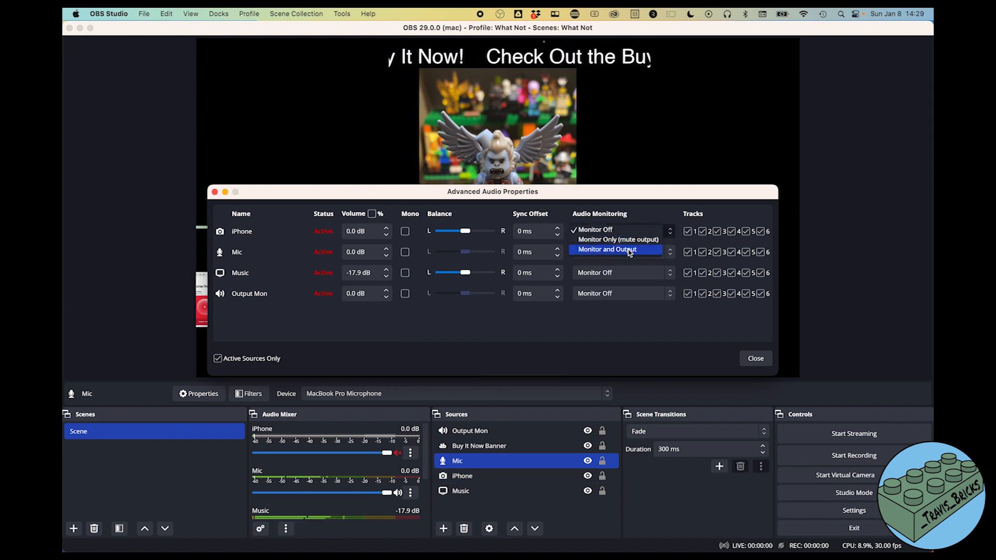
left_click(629, 251)
left_click(615, 253)
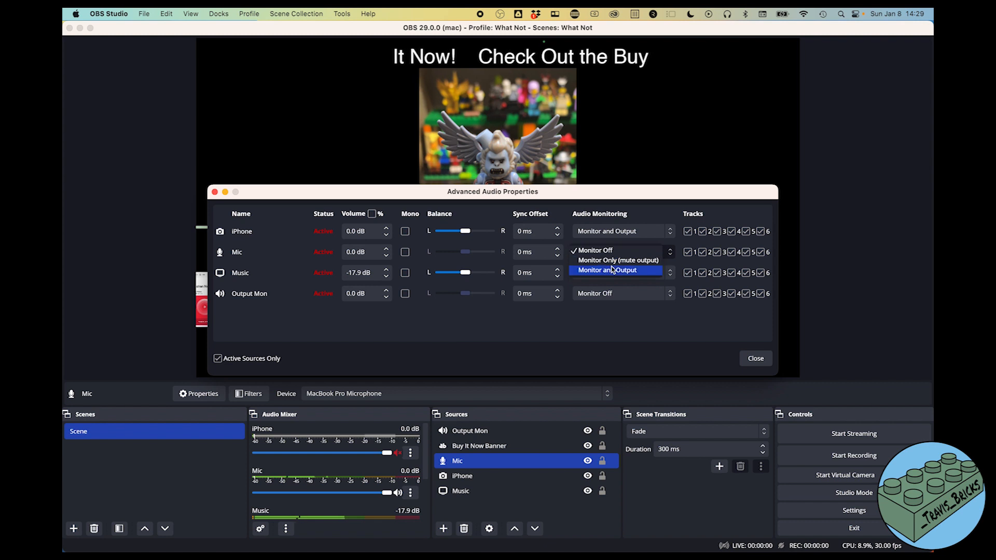
left_click(612, 269)
- Set iPhone to Monitor Off and Music to Monitor and Output, close, leaving Mic selected
left_click(625, 231)
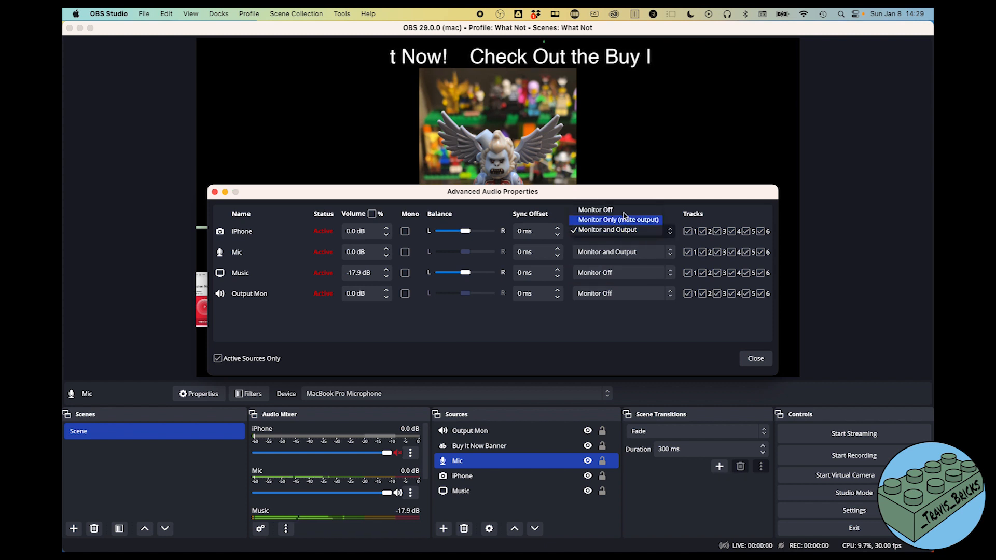
left_click(622, 209)
left_click(615, 273)
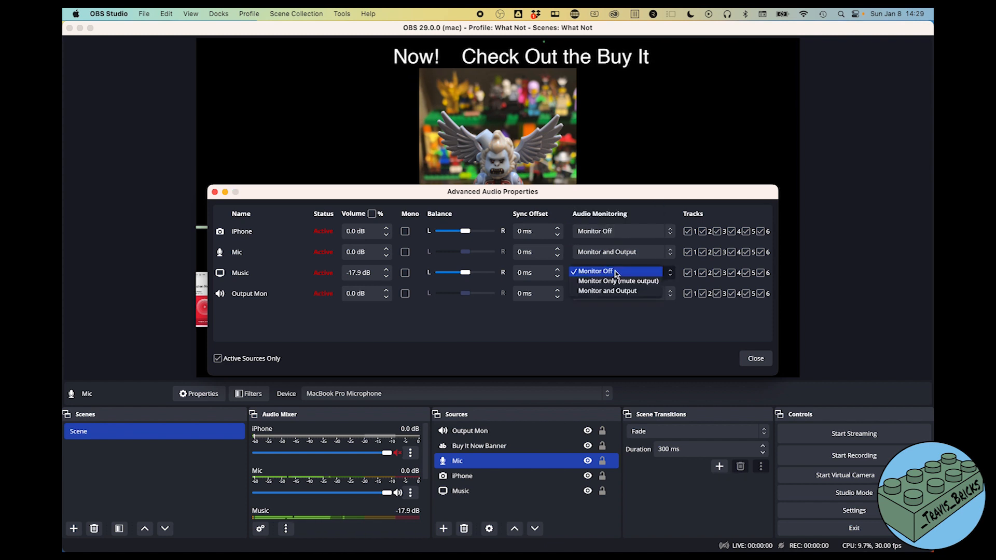
left_click(615, 291)
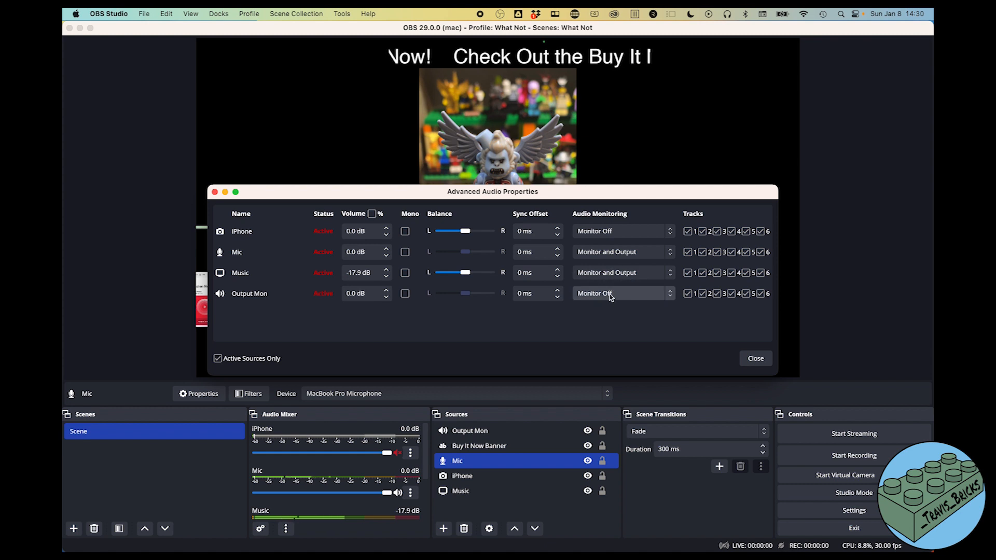
left_click(755, 358)
left_click(540, 477, "super")
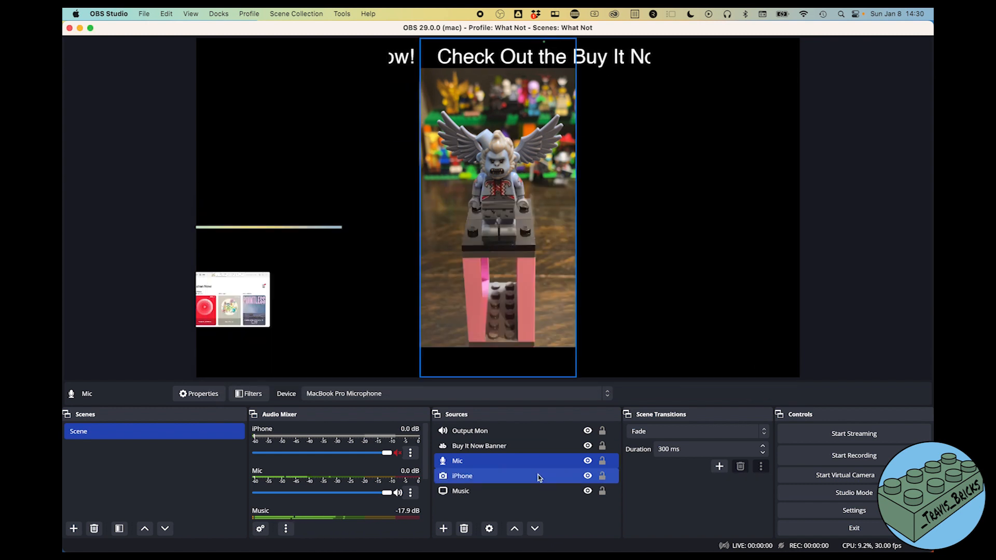
left_click(539, 478, "super")
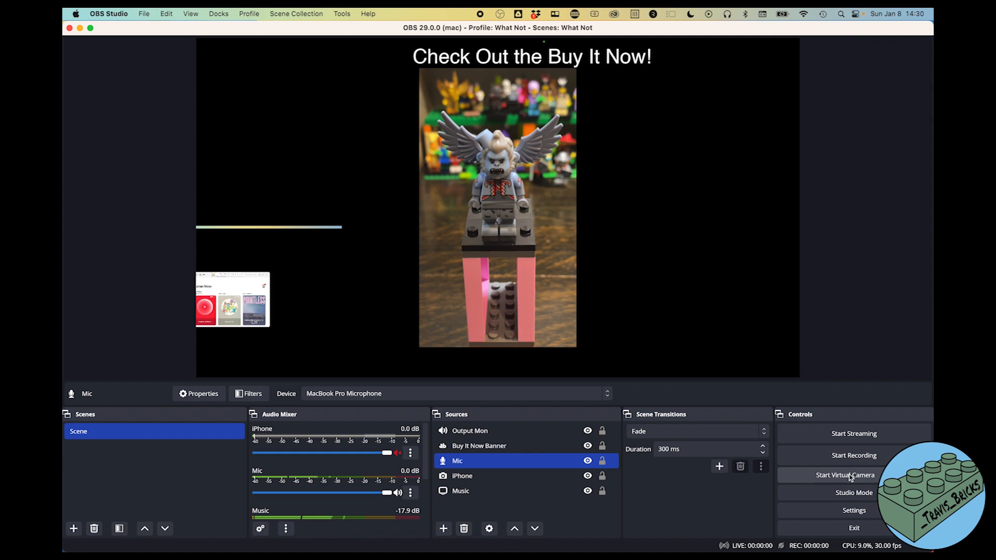
- Start the virtual camera, authorising it with the macOS account password, then stop it
left_click(851, 477)
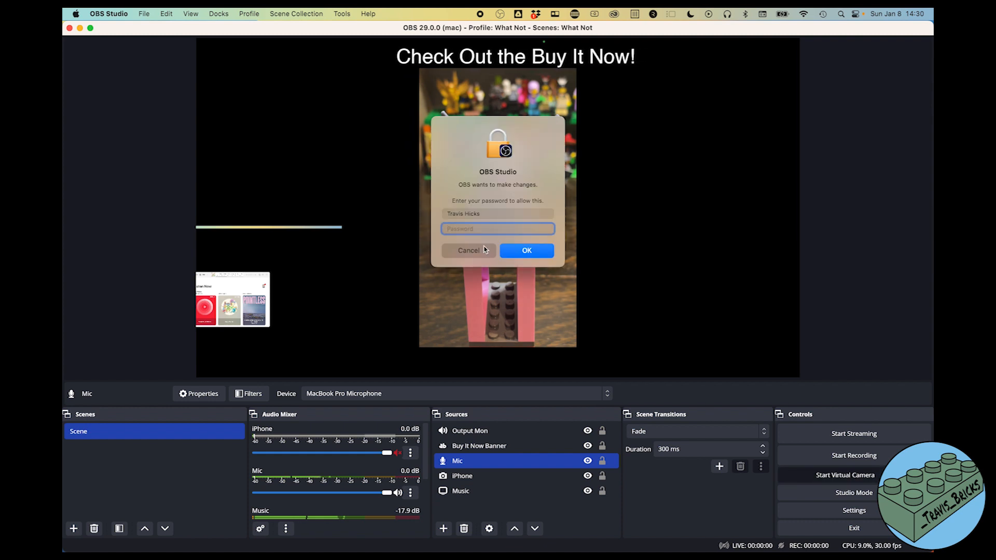
type("*******")
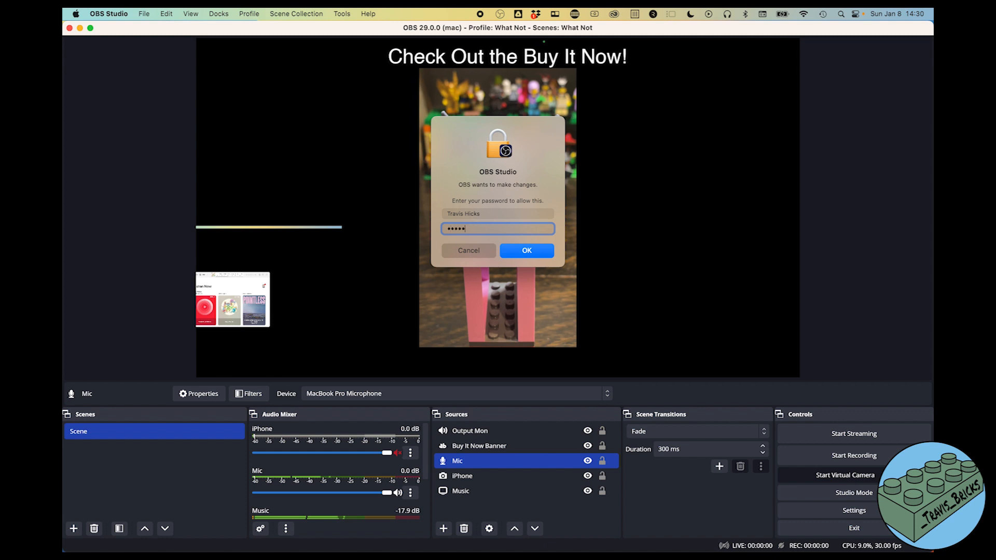
left_click(529, 255)
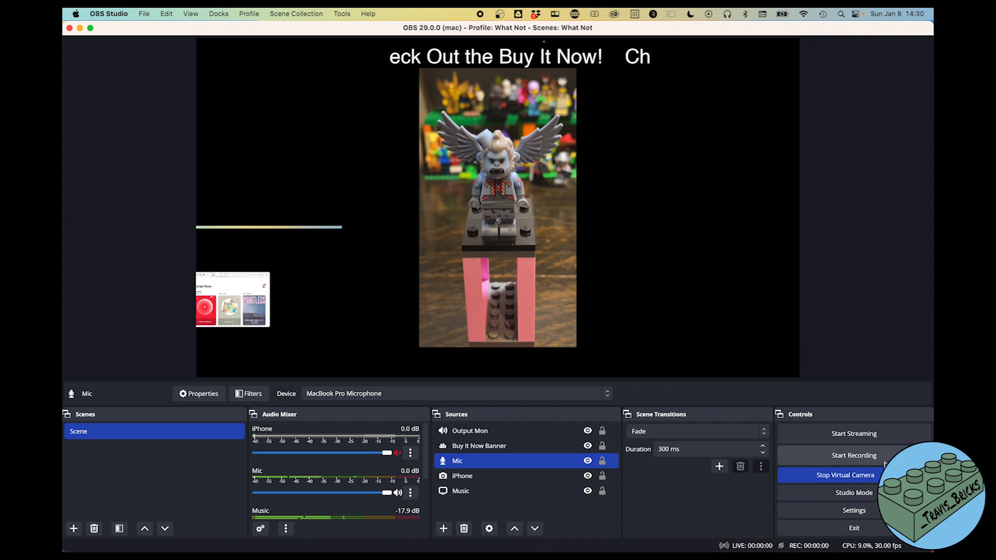
left_click(870, 481)
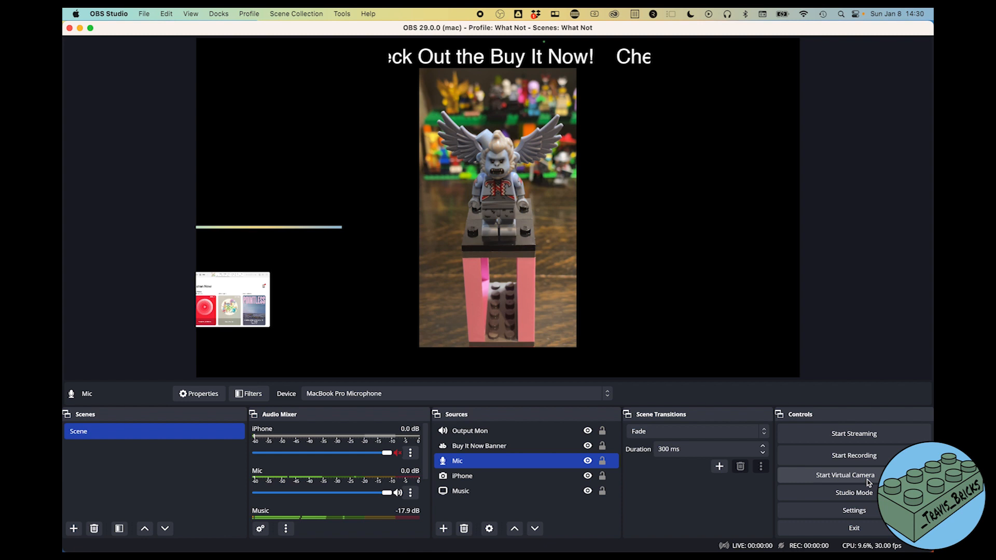
- In Studio Mode, fade the Buy It Now banner live at the bottom, then at the top
left_click(841, 498)
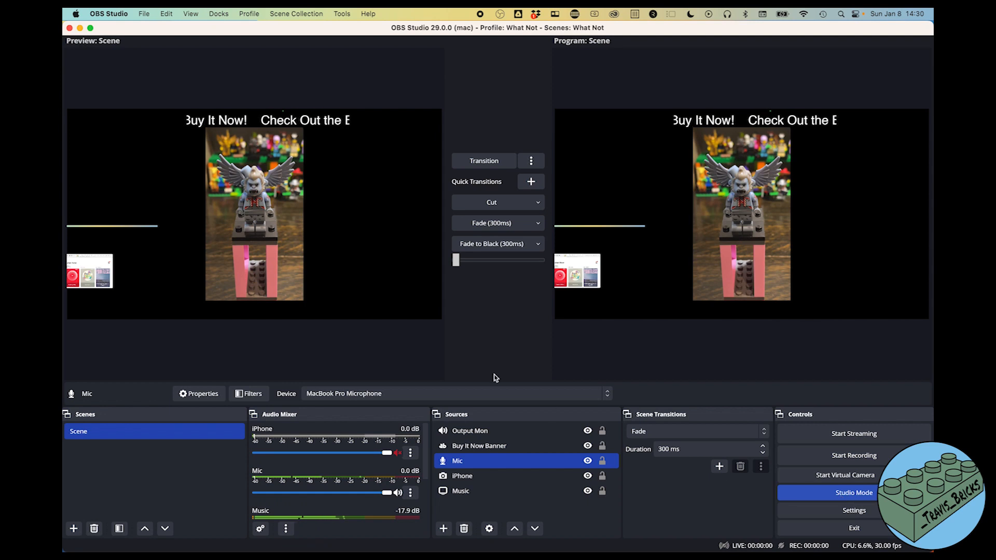
left_click_drag(305, 130, 296, 307)
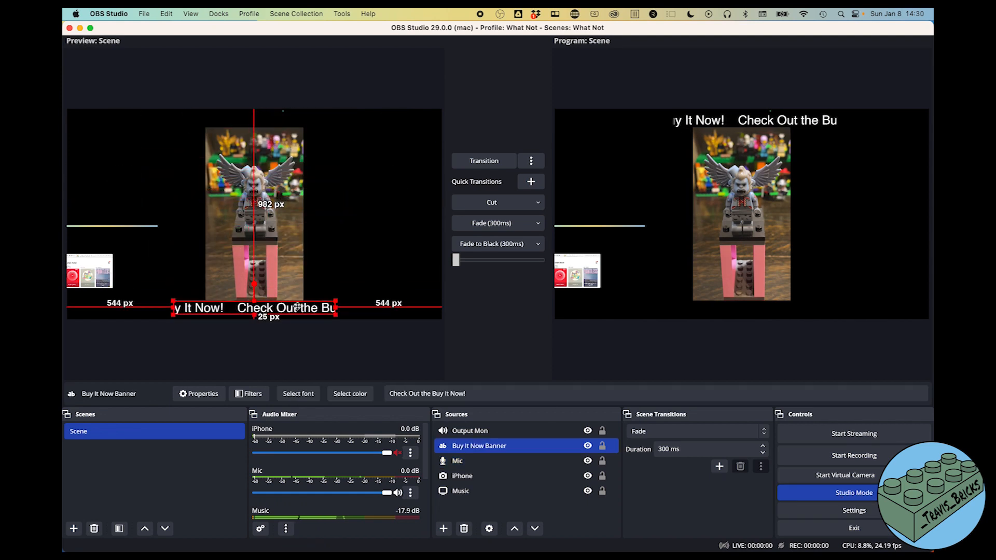
left_click(335, 278)
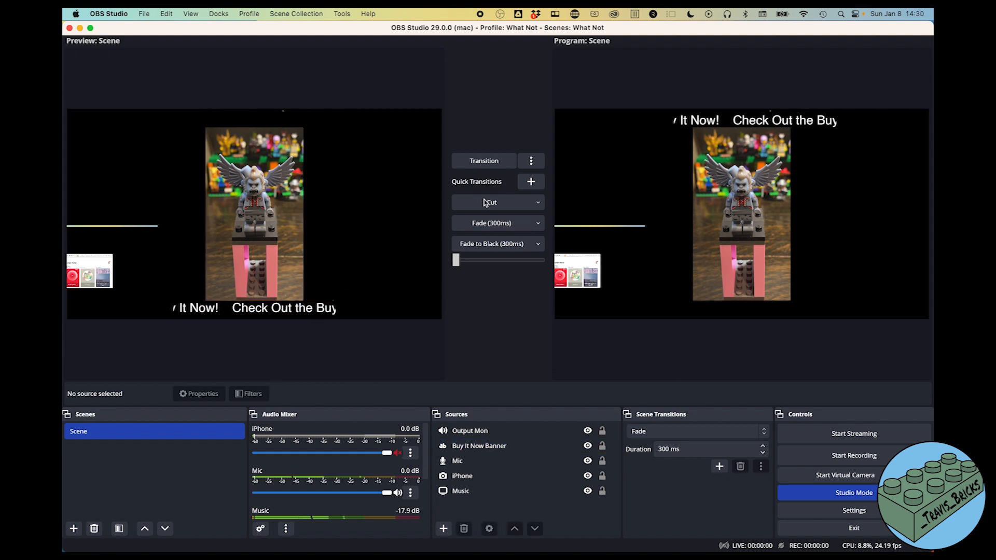
left_click(497, 228)
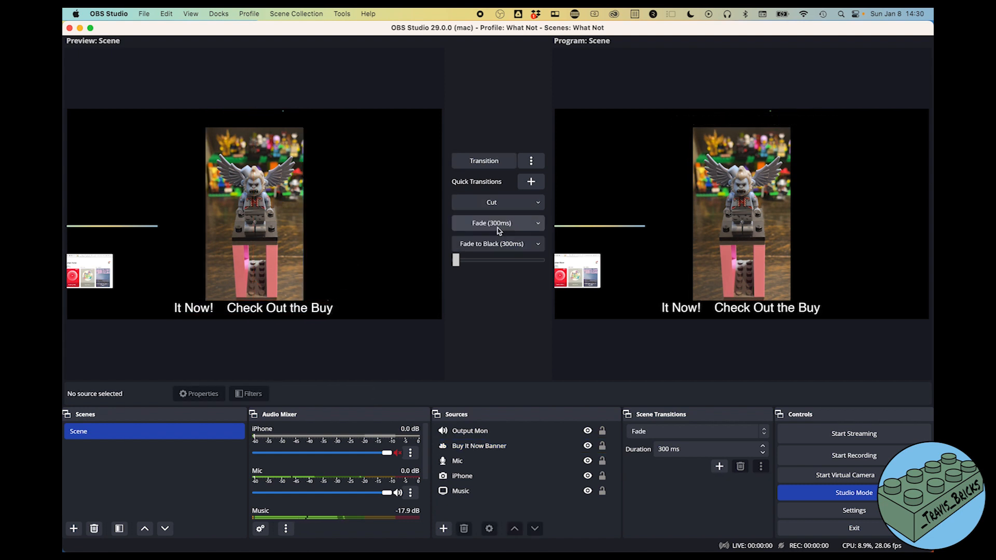
left_click_drag(302, 310, 254, 130)
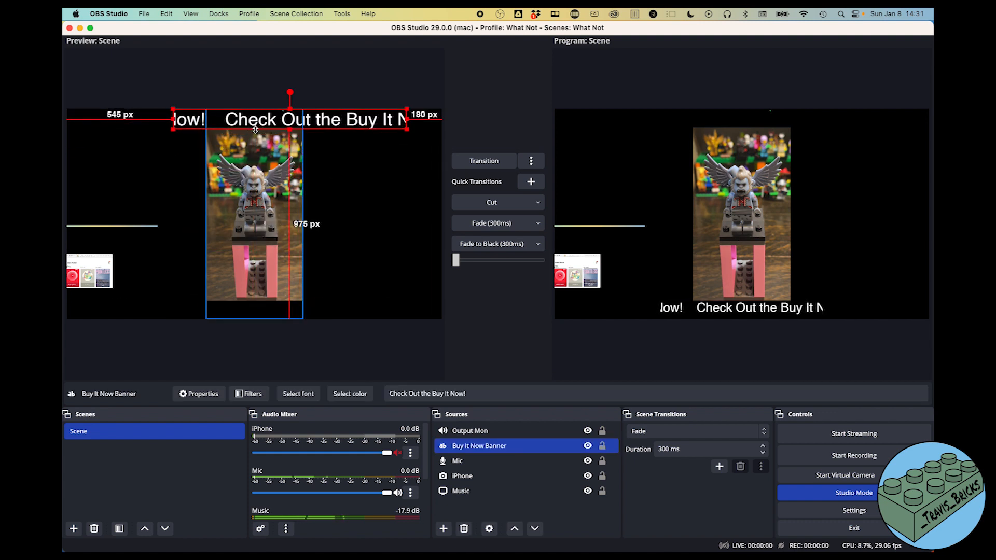
left_click(479, 224)
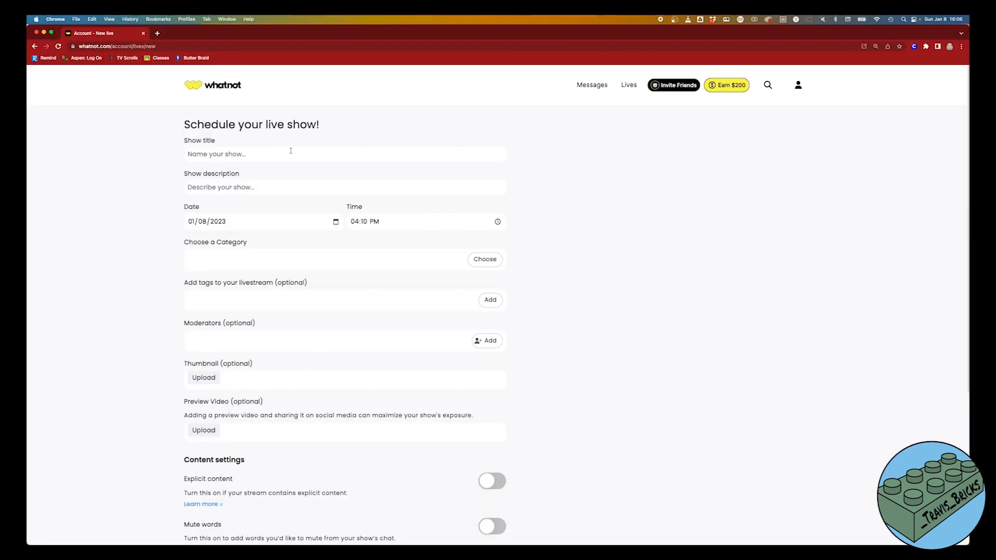
- Title the show 'Test', enter description 'T', and choose the LEGO category
type("Test")
left_click(258, 186)
type("T")
left_click(485, 259)
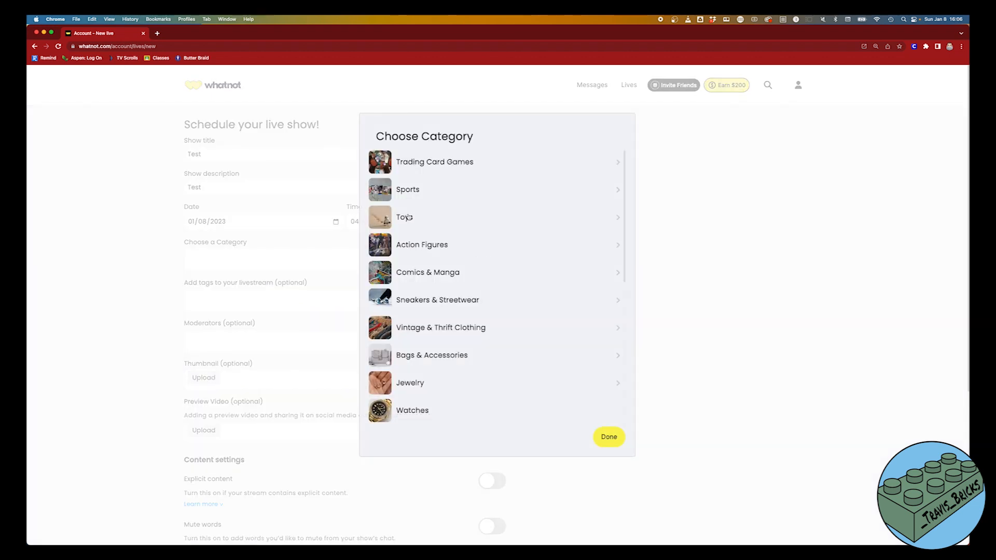
scroll(423, 227, "down", 5)
left_click(400, 187)
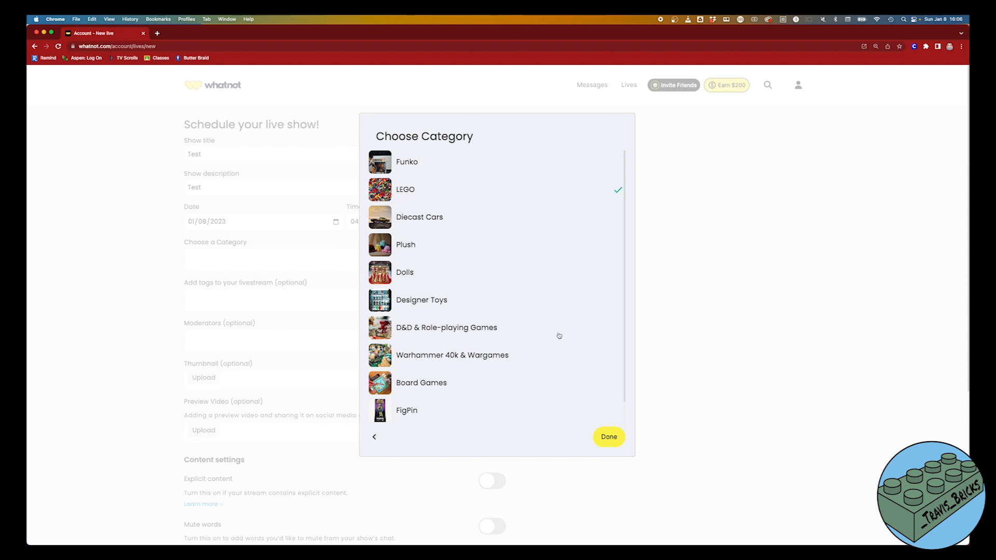
left_click(611, 438)
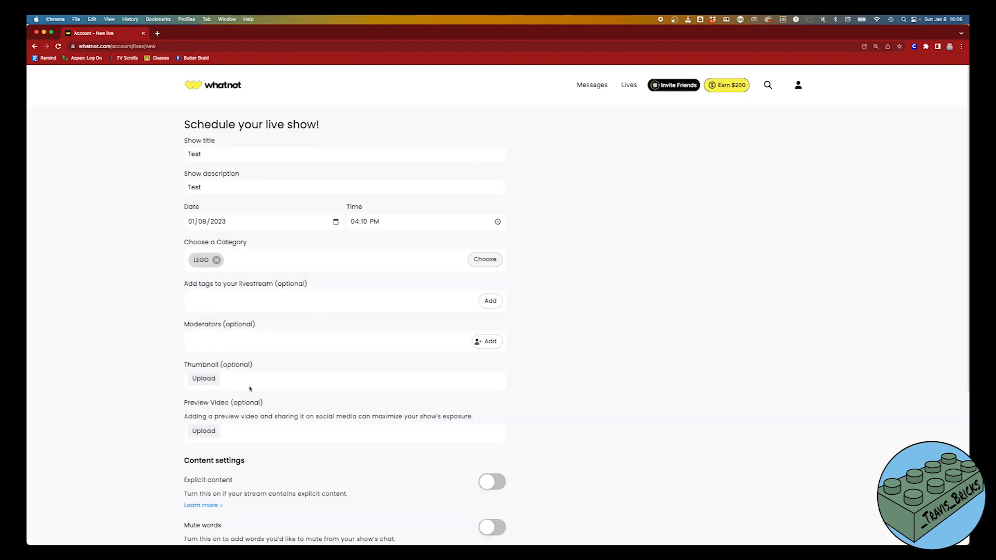
- Turn on Explicit content and Test mode, then schedule the show
scroll(311, 386, "down", 3)
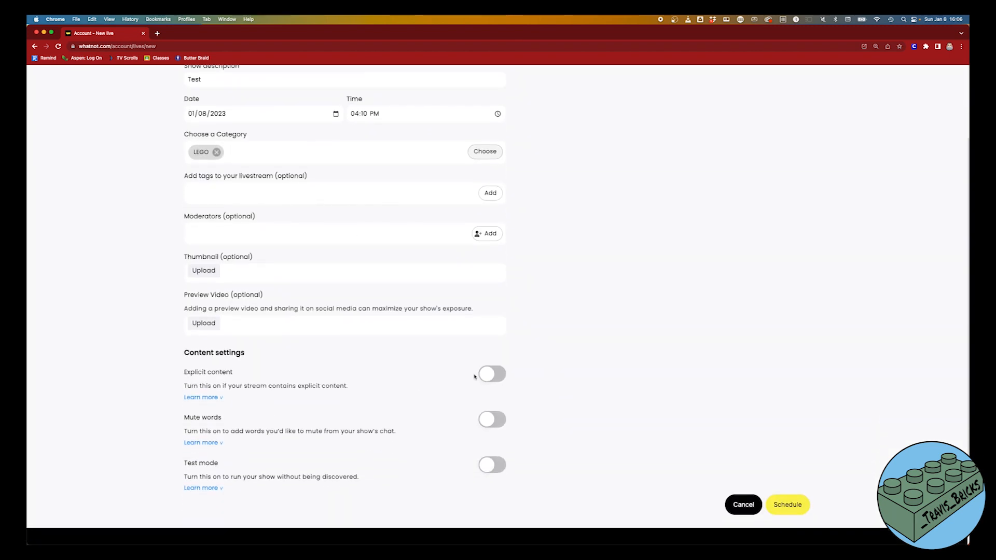
left_click(490, 375)
left_click(495, 466)
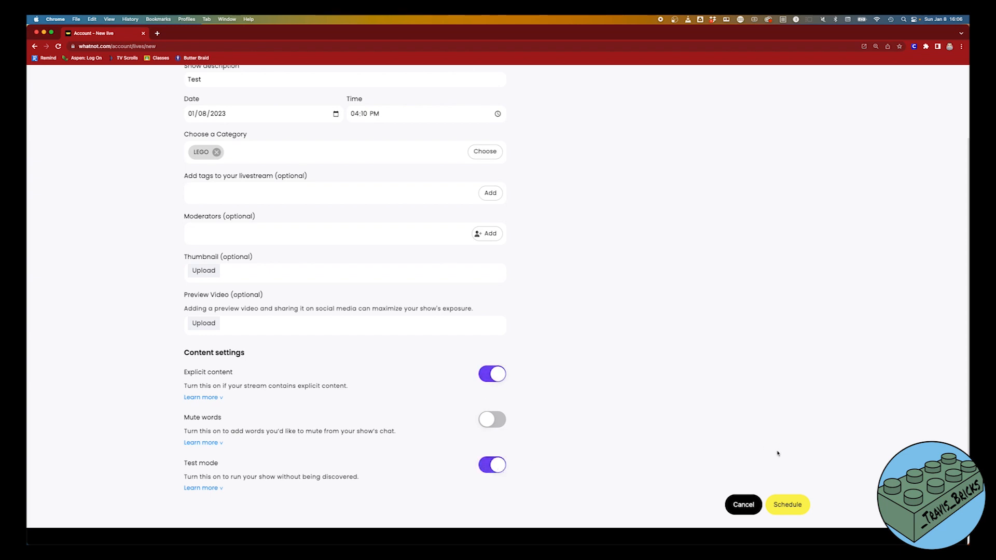
left_click(788, 504)
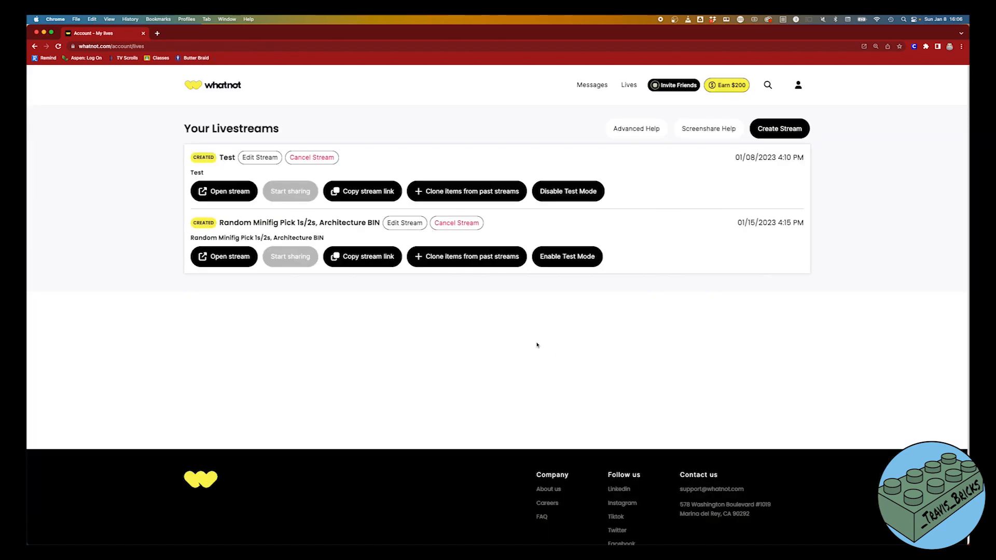
- Open the Test stream and choose OBS Virtual Camera video with VB-Cable audio
left_click(226, 193)
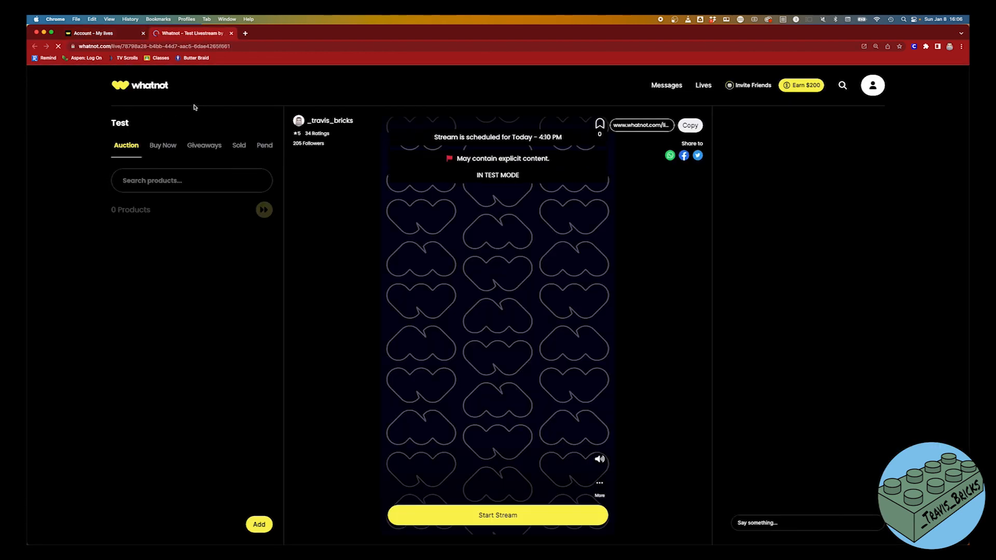
left_click(524, 513)
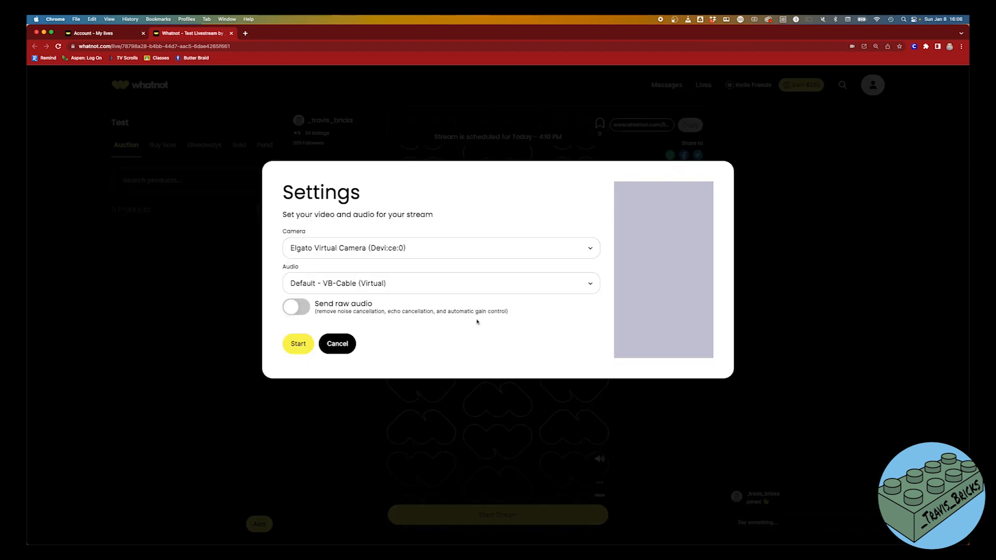
left_click(493, 252)
left_click(463, 264)
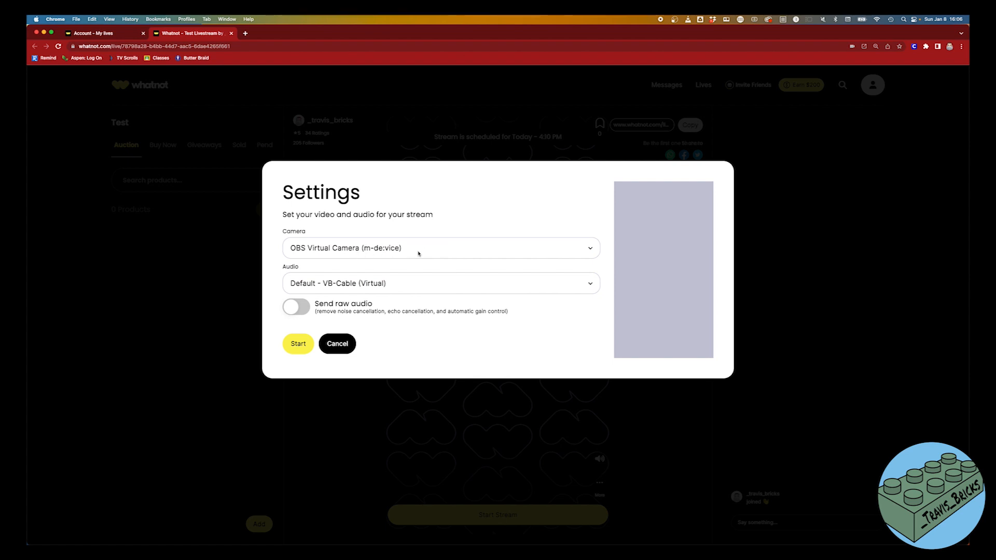
left_click(372, 285)
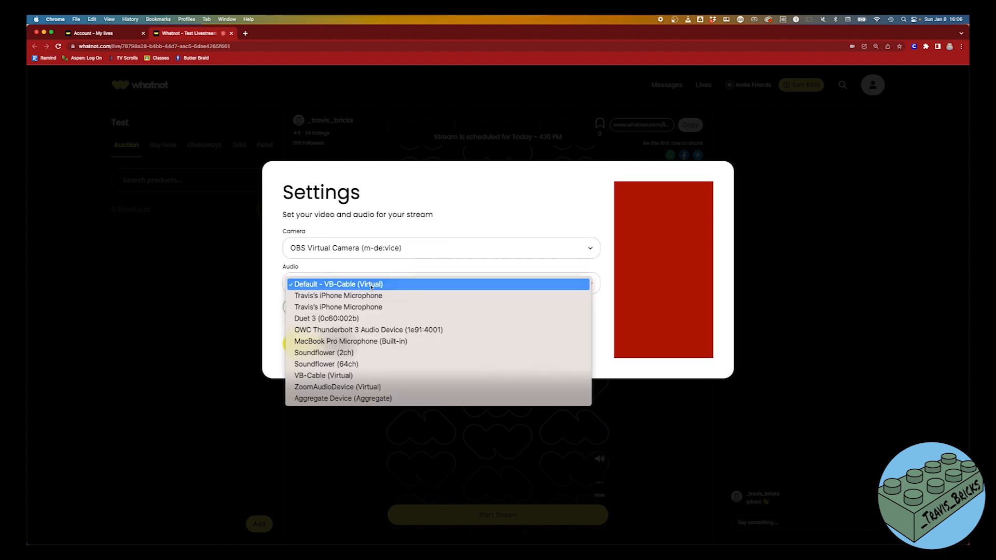
left_click(371, 285)
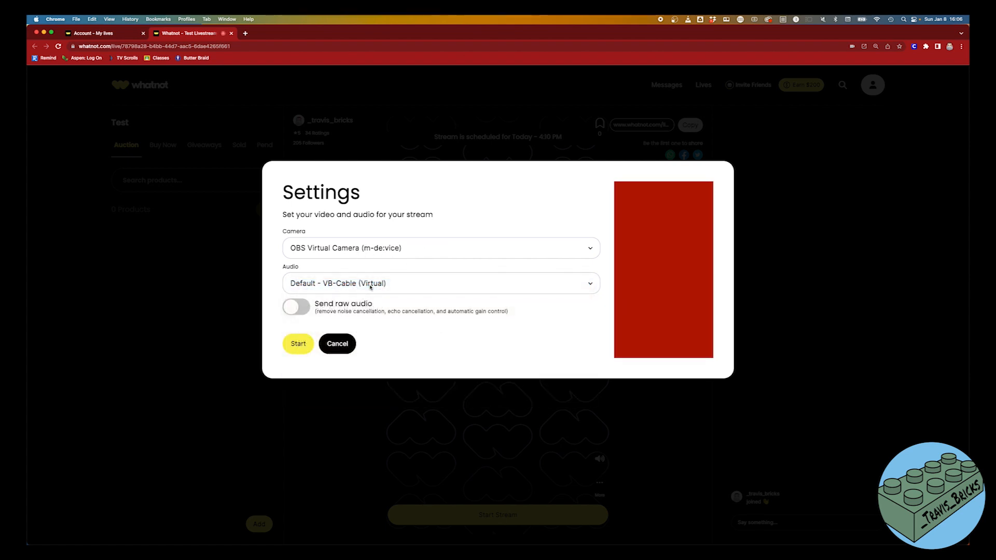
- Enable raw audio and start the test stream, then close the page and cancel it
left_click(299, 312)
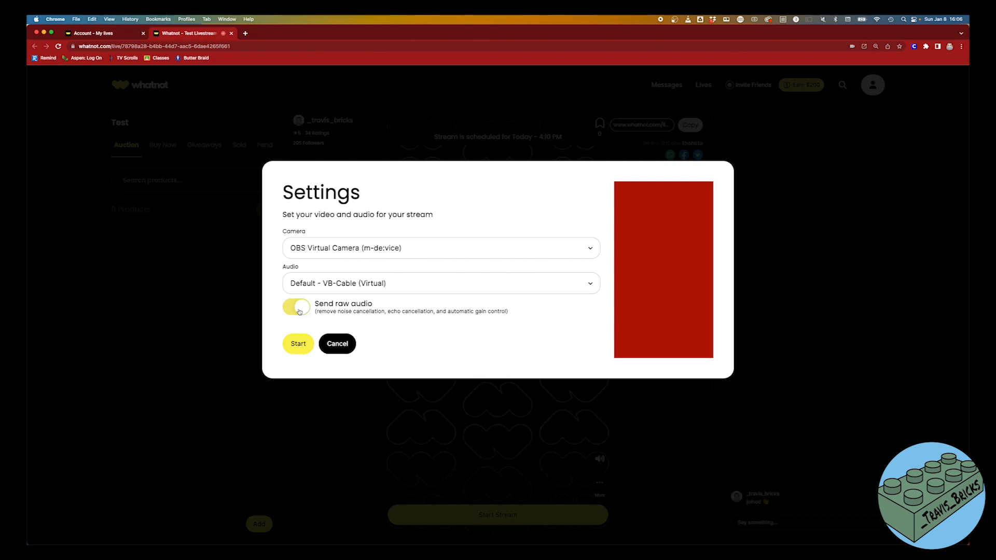
left_click(297, 344)
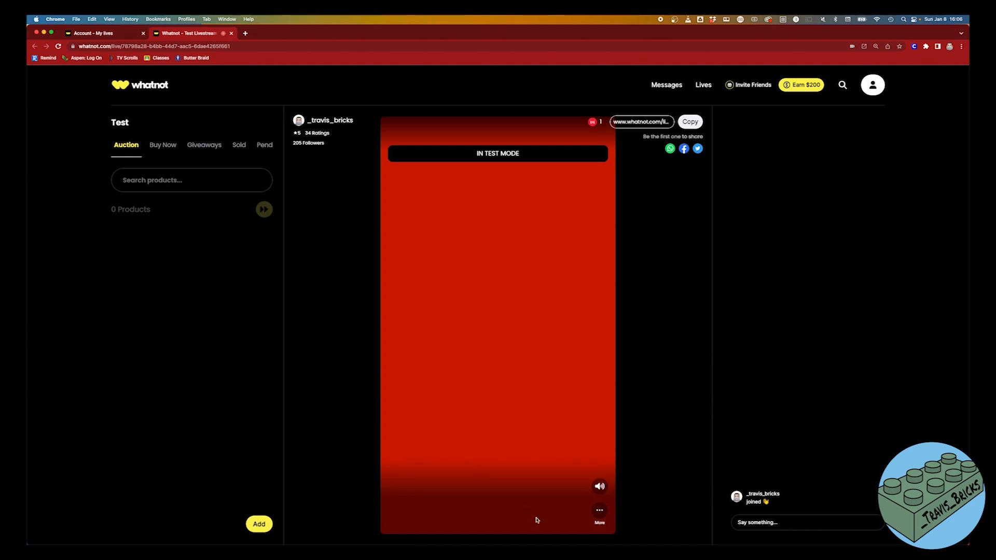
left_click(232, 33)
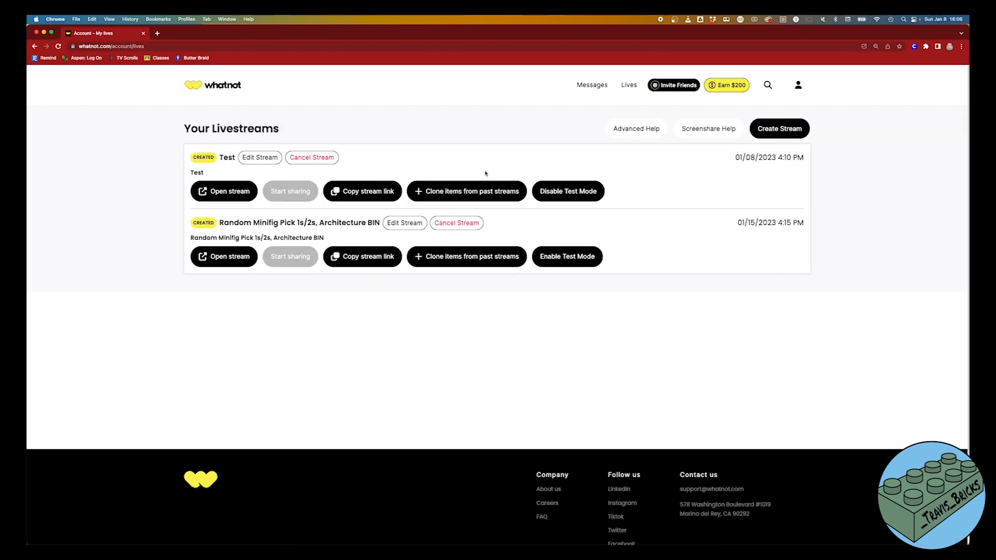
left_click(321, 159)
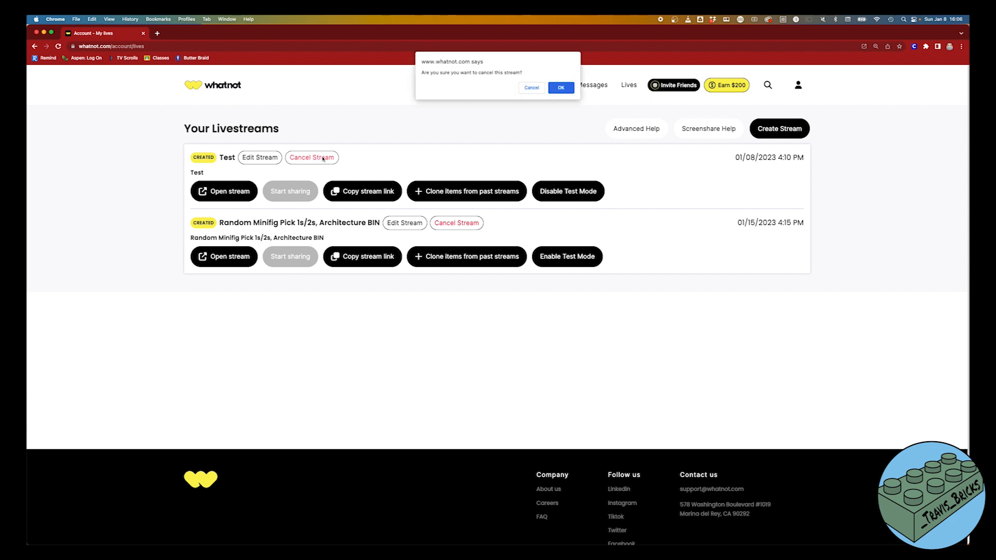